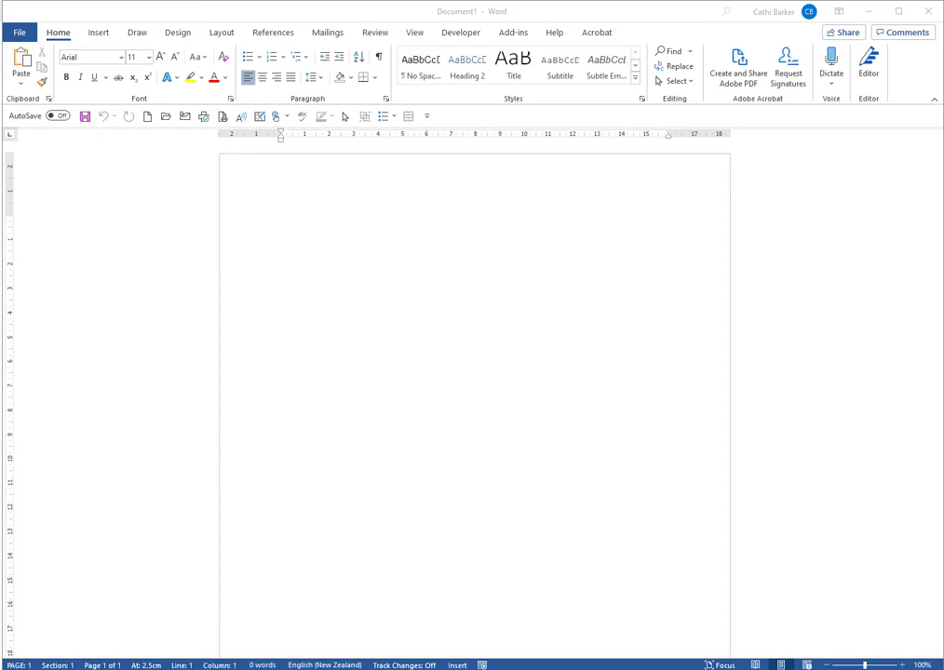
Type the title 'Cover Page' on the first page
left_click(829, 664)
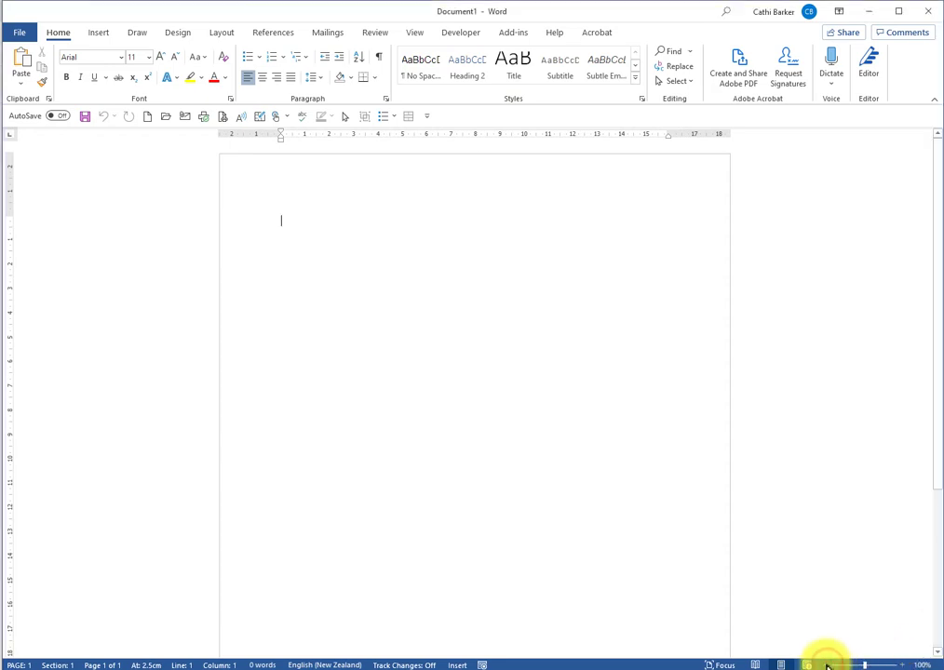
left_click(829, 665)
left_click(828, 664)
left_click(828, 665)
left_click(828, 665)
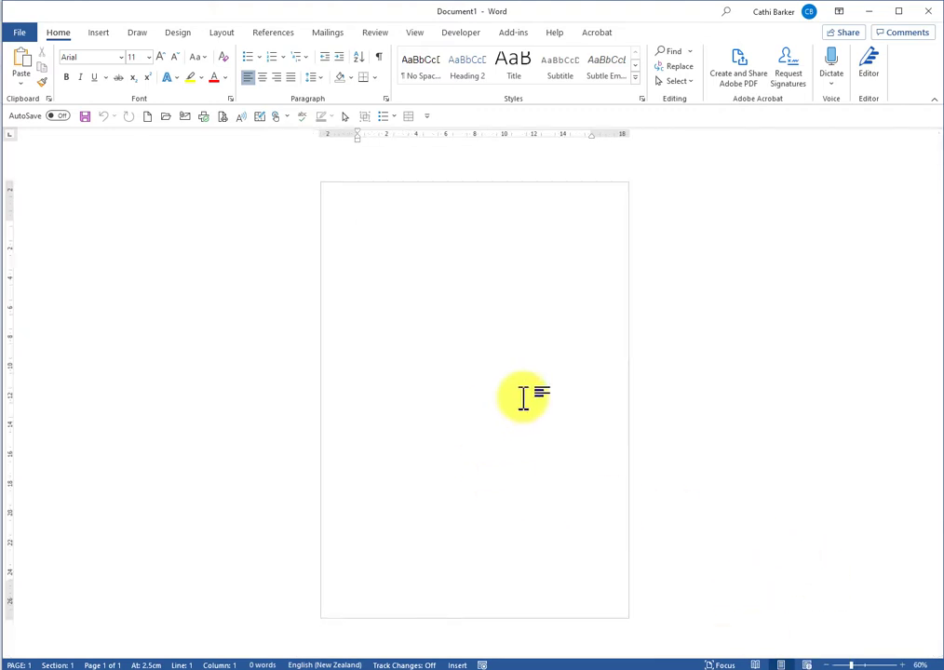
type("Cover Pa")
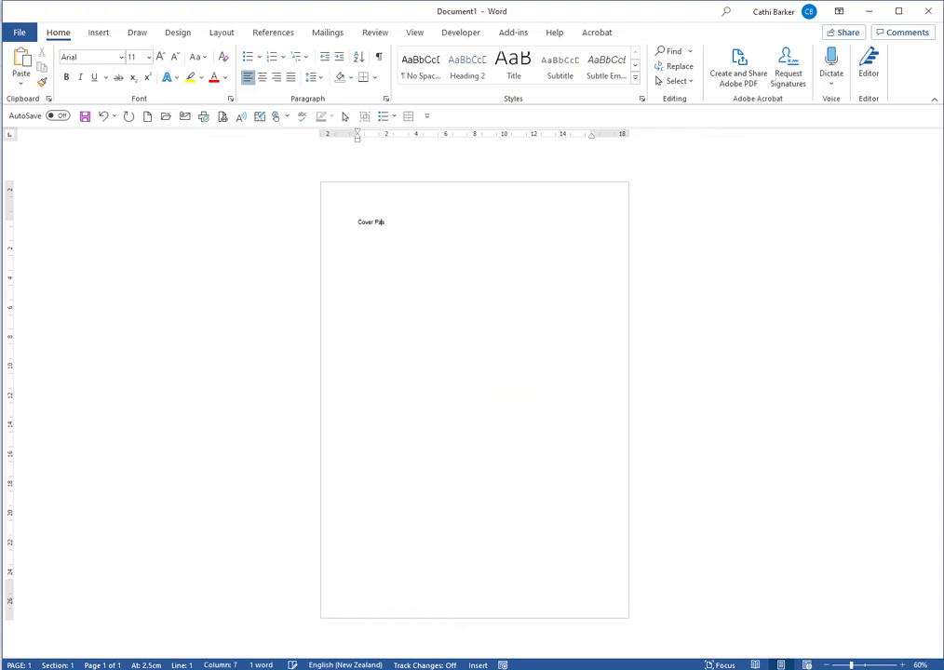
type("ge")
key("BackSpace")
key("BackSpace")
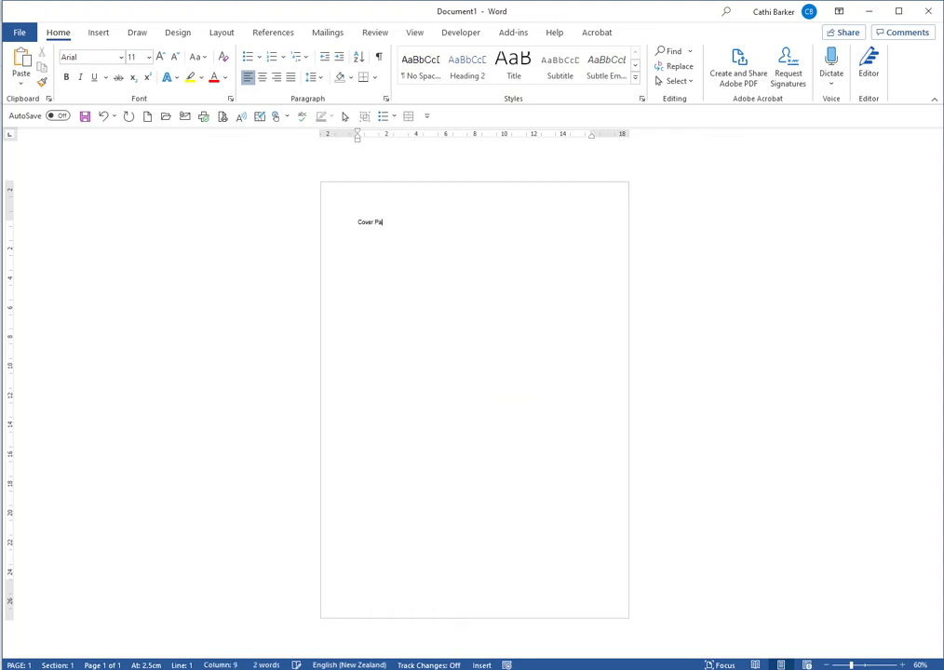
type("ge")
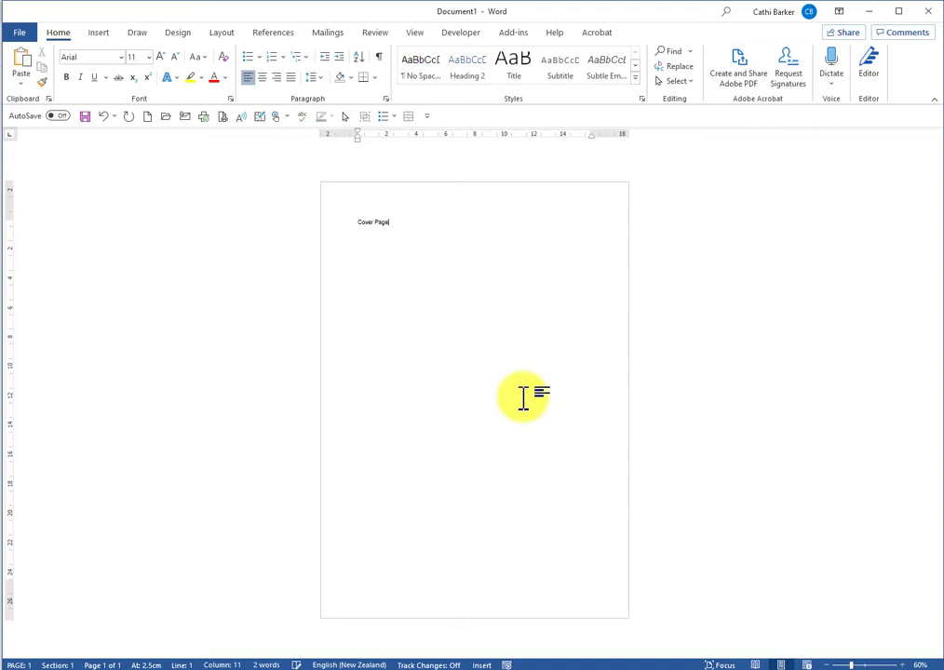
Enlarge the title to 72 pt, centre it, and add blank lines above it
key("ctrl+shift+period")
key("ctrl+shift+period")
key("ctrl+shift+period")
key("ctrl+a")
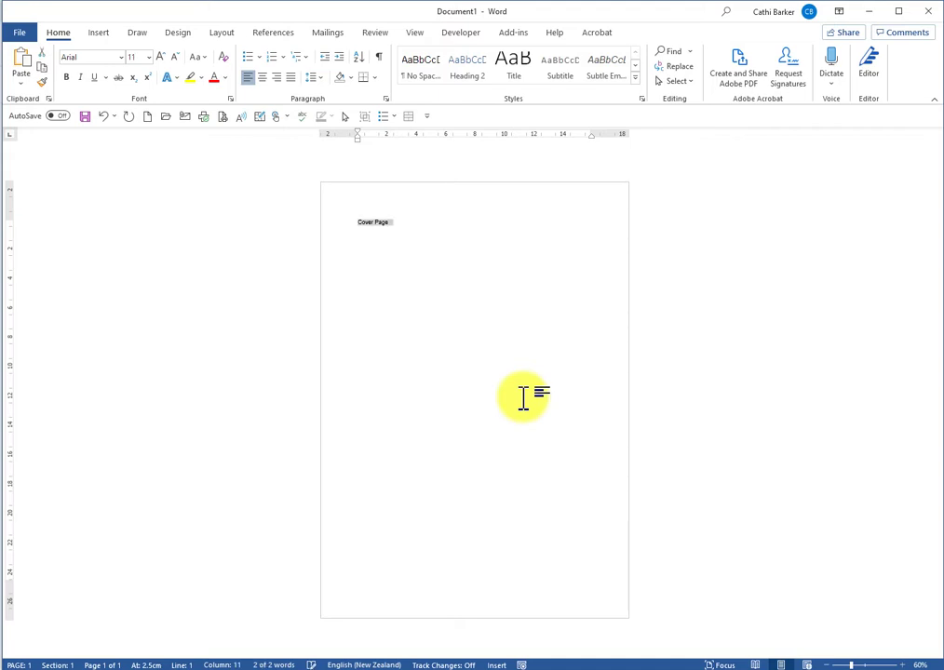
key("ctrl+shift+period")
key("ctrl+shift+period")
key("ctrl+shift+period")
key("ctrl+shift+period")
key("ctrl+shift+period")
key("ctrl+shift+period")
key("ctrl+shift+period")
key("ctrl+shift+period")
key("ctrl+shift+period")
key("ctrl+shift+period")
key("ctrl+shift+period")
key("ctrl+shift+period")
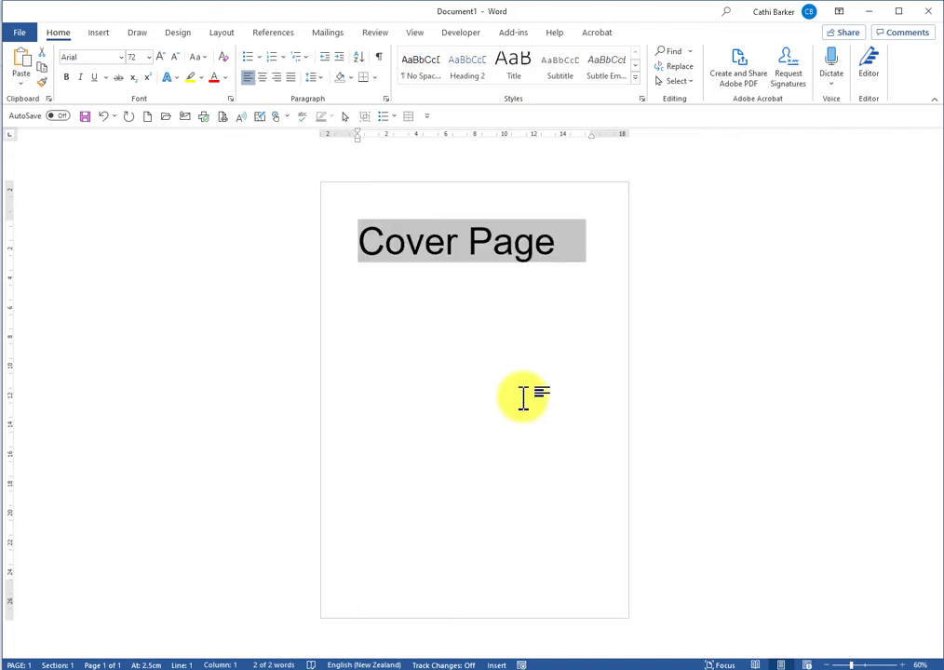
key("ctrl+e")
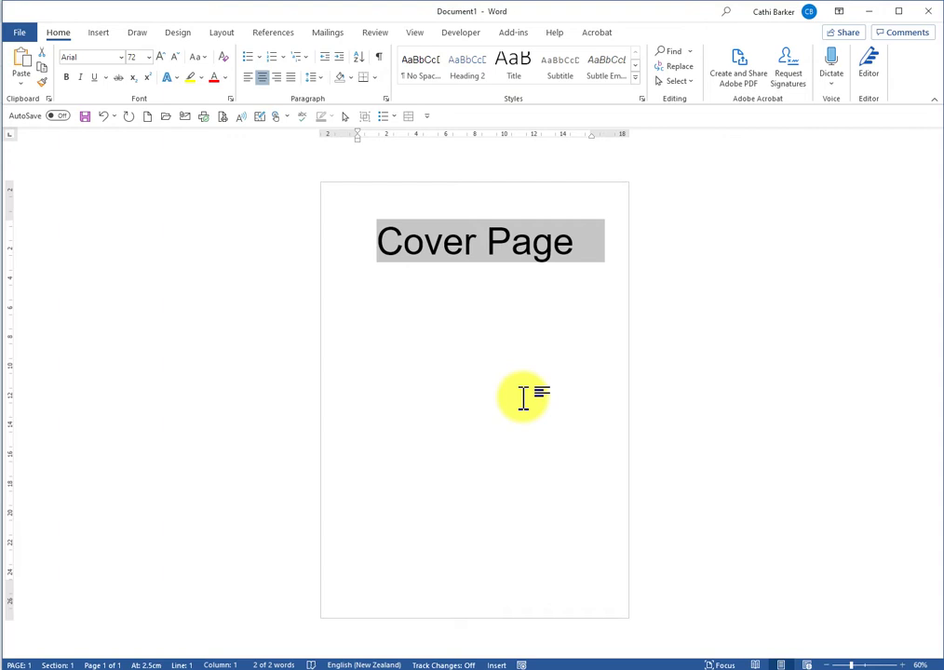
key("End")
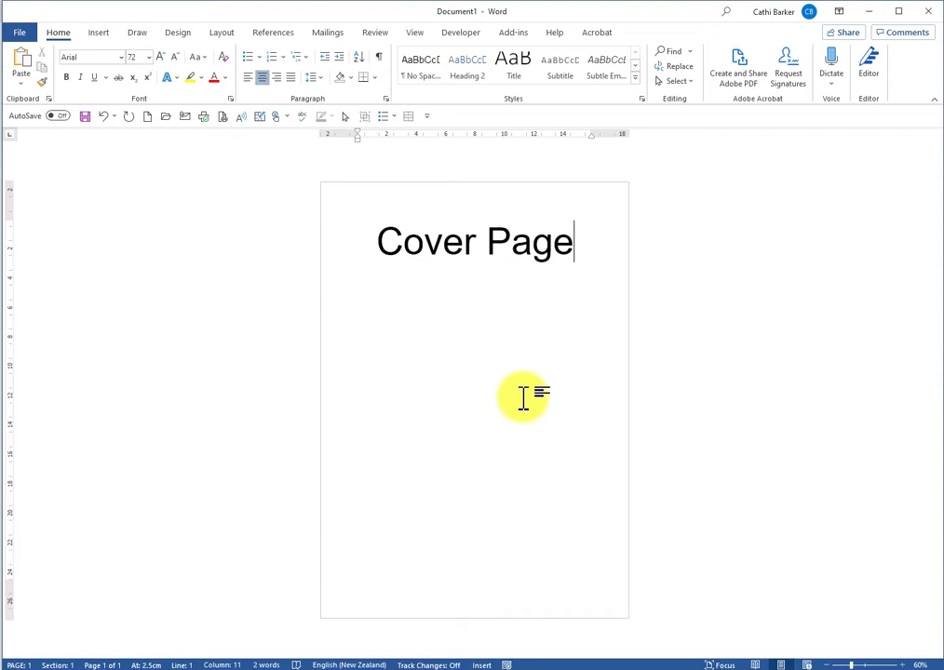
key("Home")
key("Return")
key("Return")
key("Return")
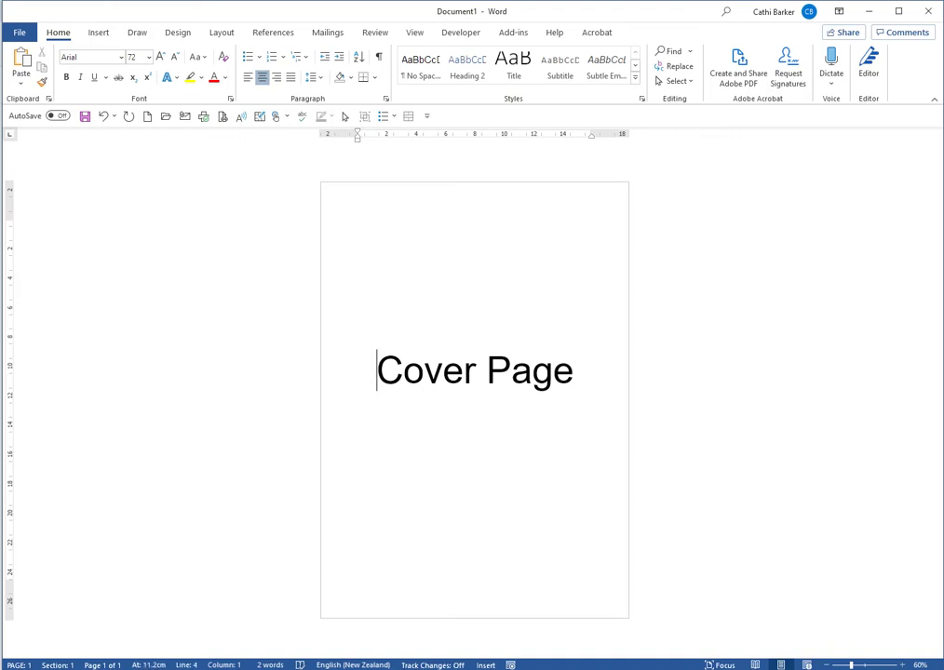
Add a plain left-aligned line after the title and insert a page break for page 2
left_click(574, 370)
key("Return")
key("ctrl+shift+n")
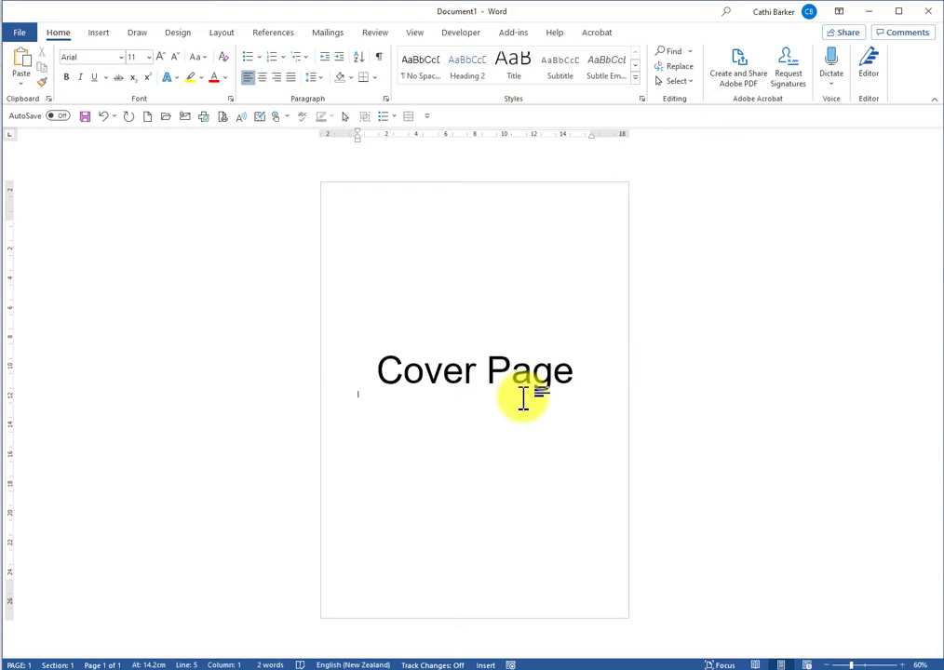
key("ctrl+Return")
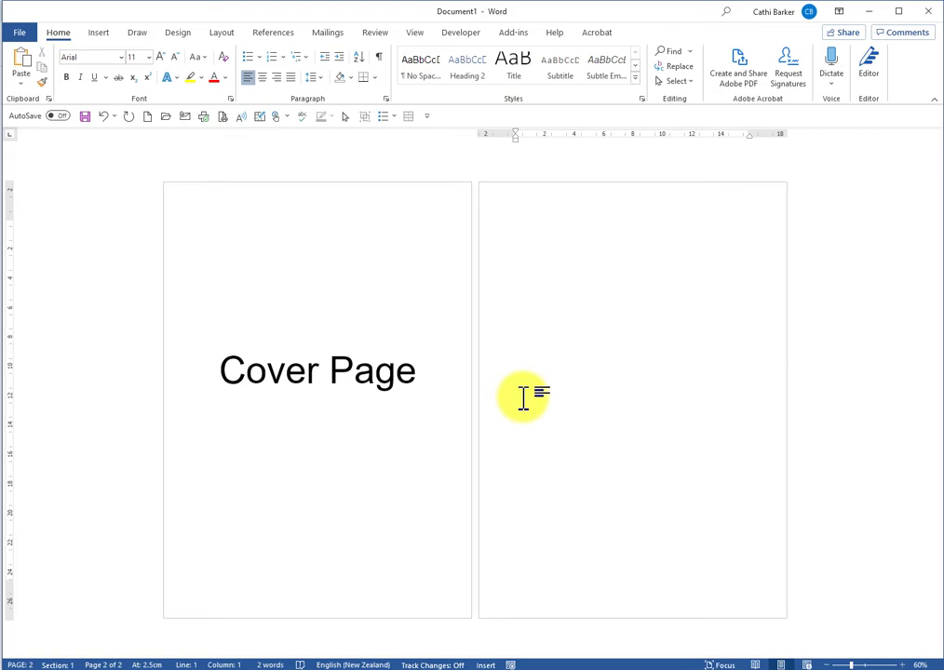
Type a =lorem formula at the top of page 2 and expand it into lorem ipsum paragraphs
left_click(523, 398)
type("=lorem")
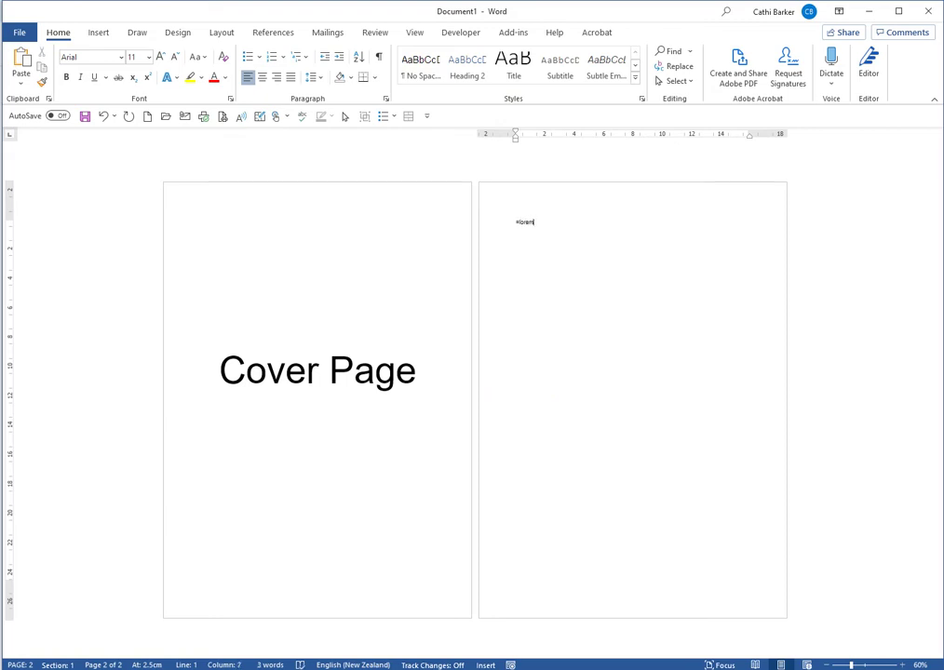
type("(")
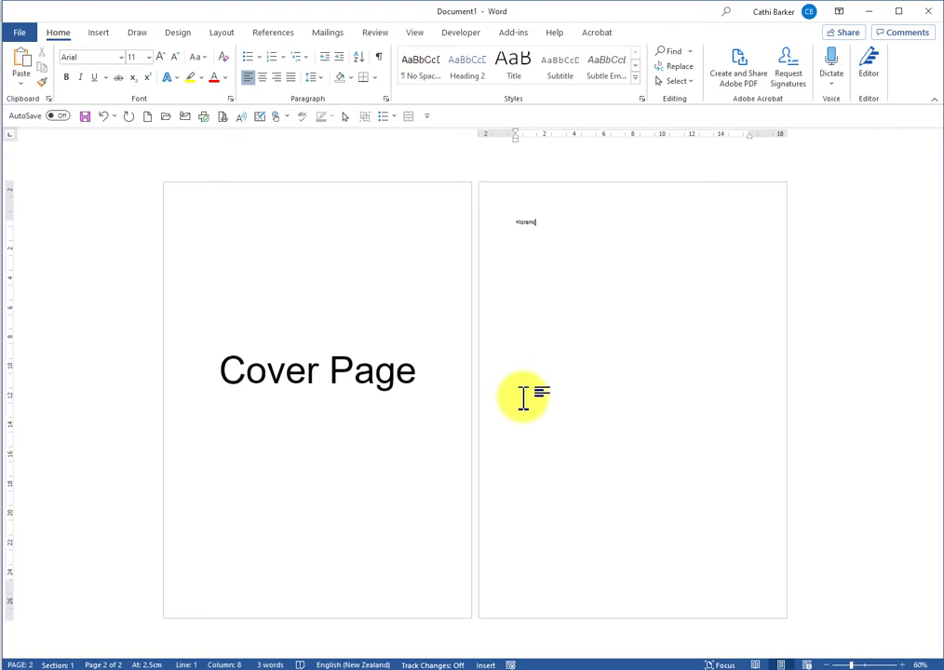
type("5")
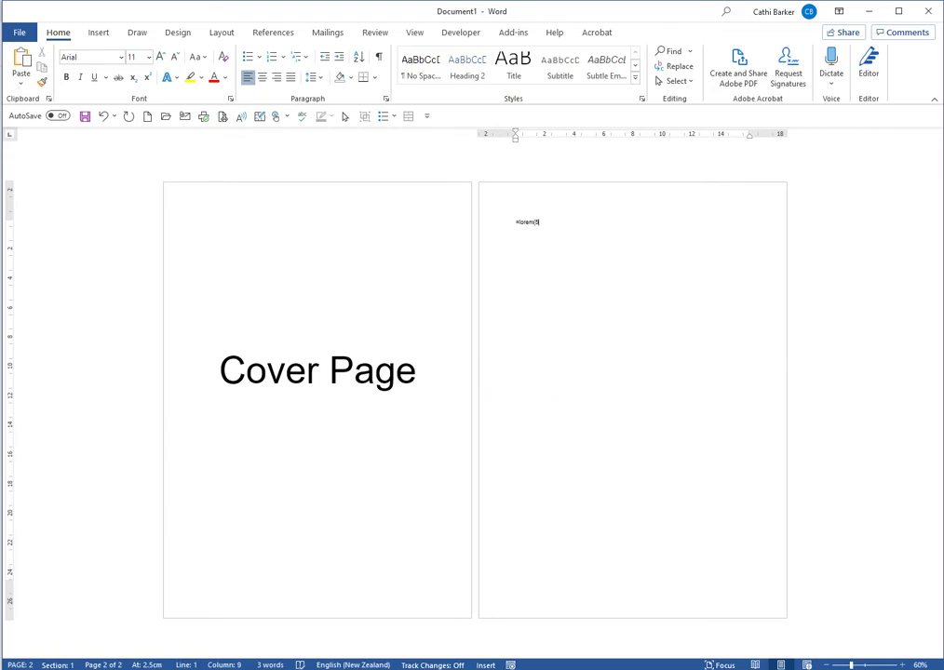
type(",8)")
left_click(902, 665)
left_click(903, 665)
left_click(902, 665)
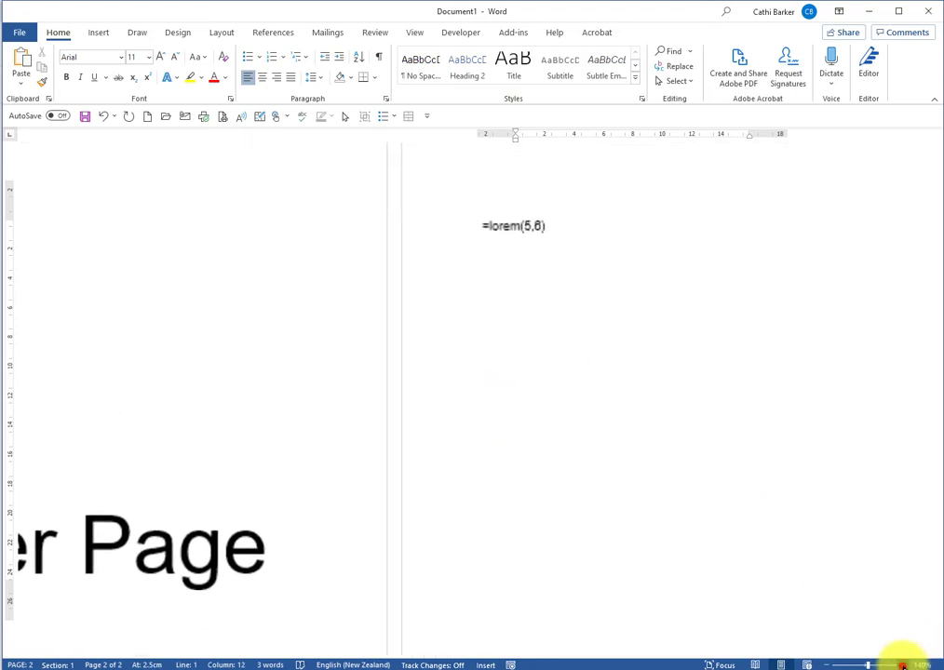
left_click(902, 665)
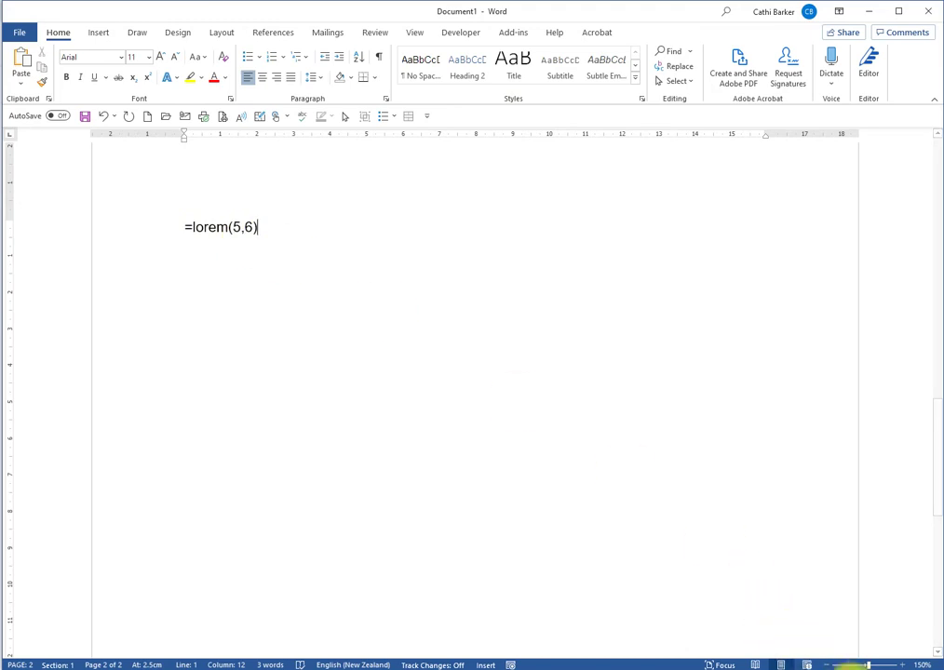
left_click(826, 665)
left_click(827, 665)
left_click(827, 665)
left_click(827, 665)
left_click(827, 665)
left_click(827, 665)
left_click(827, 665)
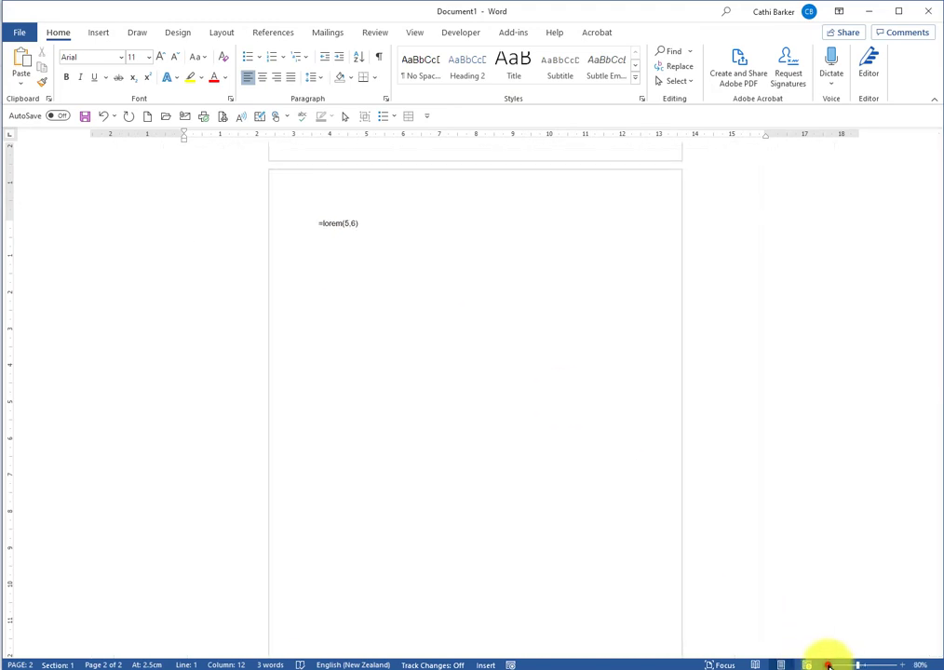
left_click(827, 665)
left_click(827, 665)
left_click(552, 221)
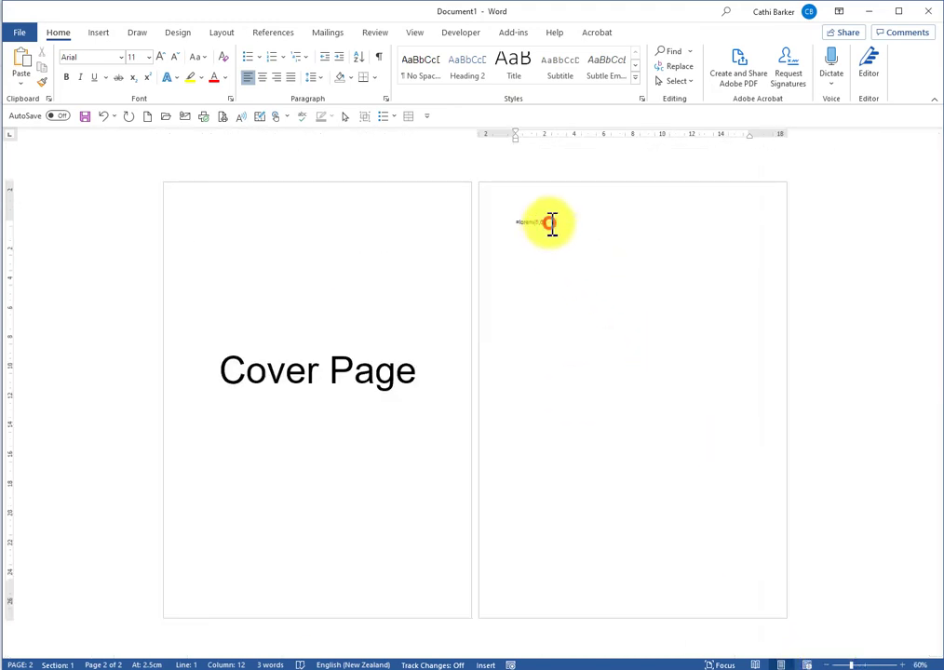
key("Return")
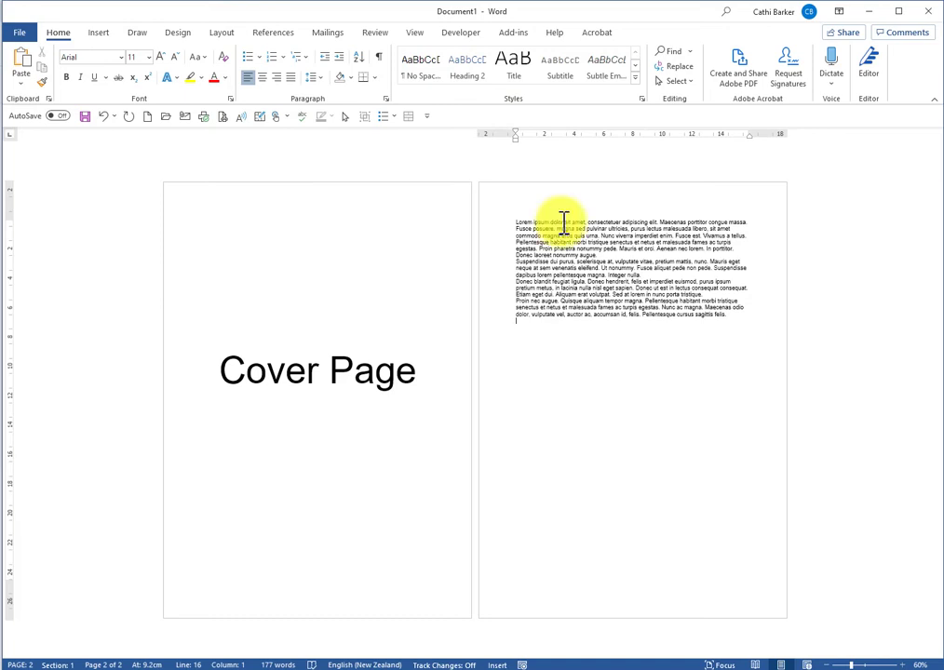
Insert a page break and fill page 3 with =rand(10,5) placeholder paragraphs
key("ctrl+Return")
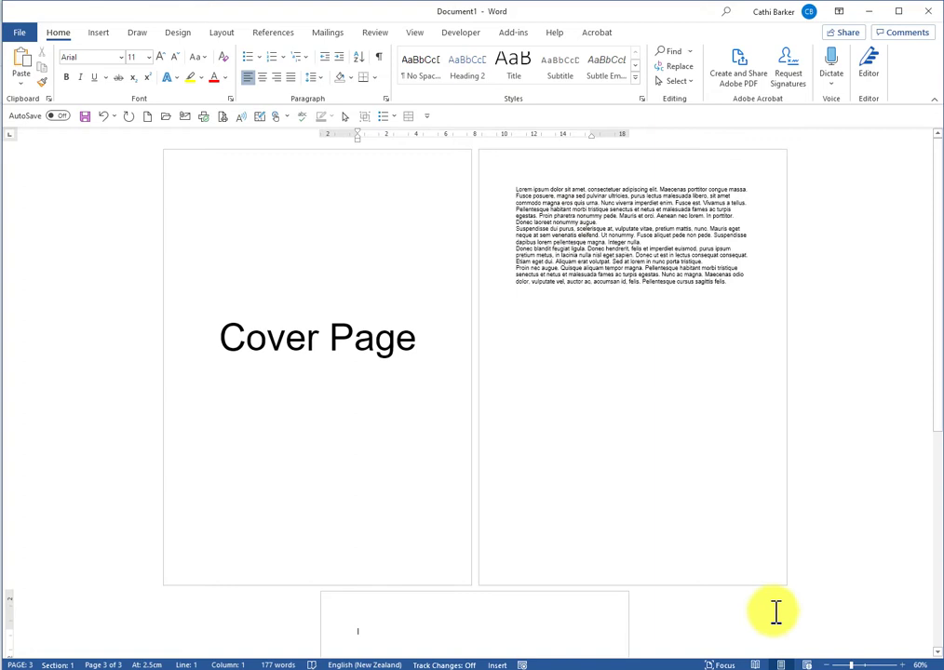
left_click(826, 665)
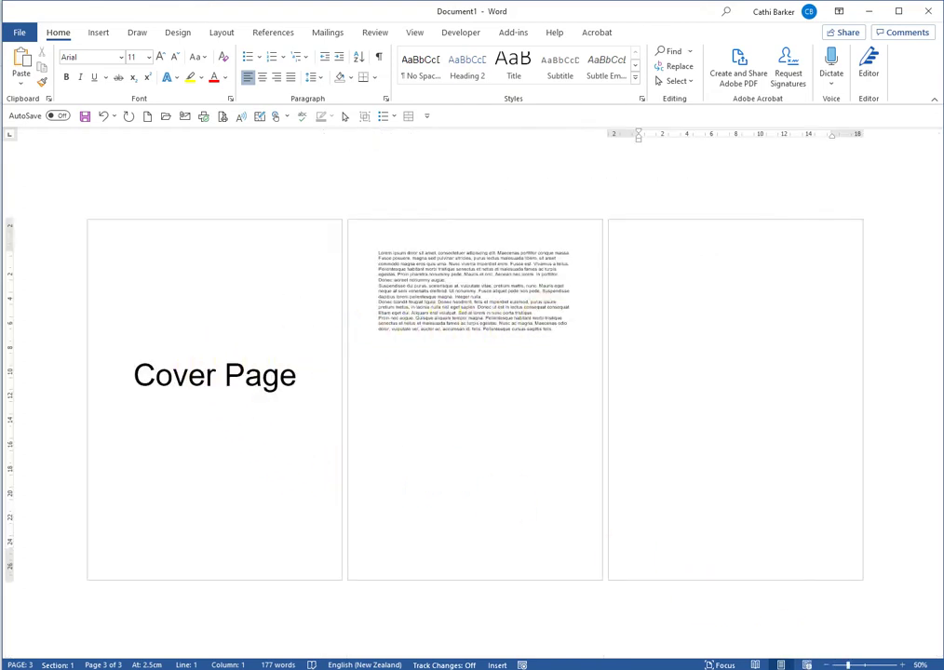
type("=rand()10,5)")
key("Return")
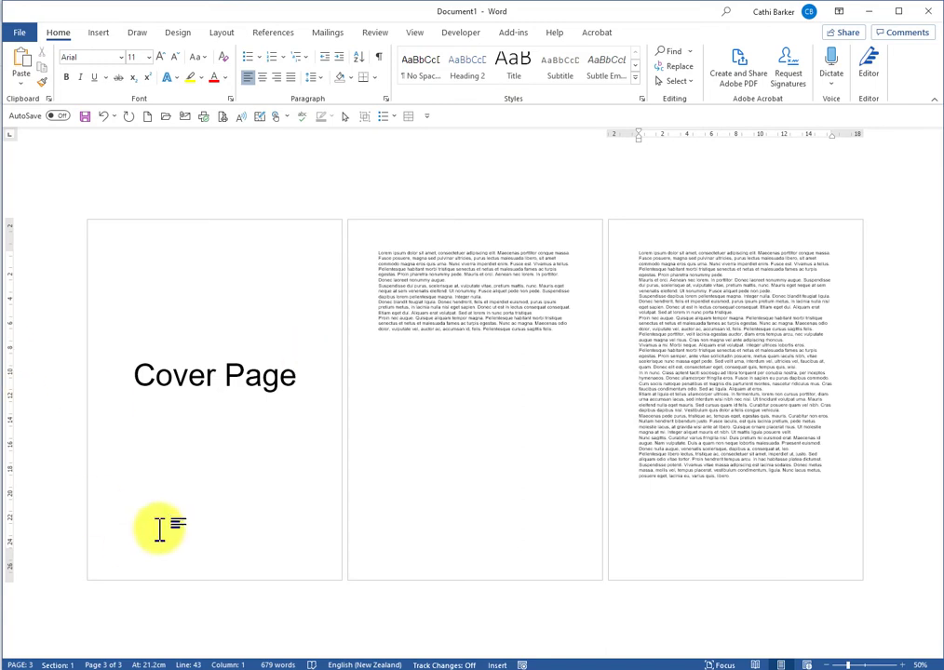
Enter footer editing through Insert > Footer > Edit Footer
left_click(100, 35)
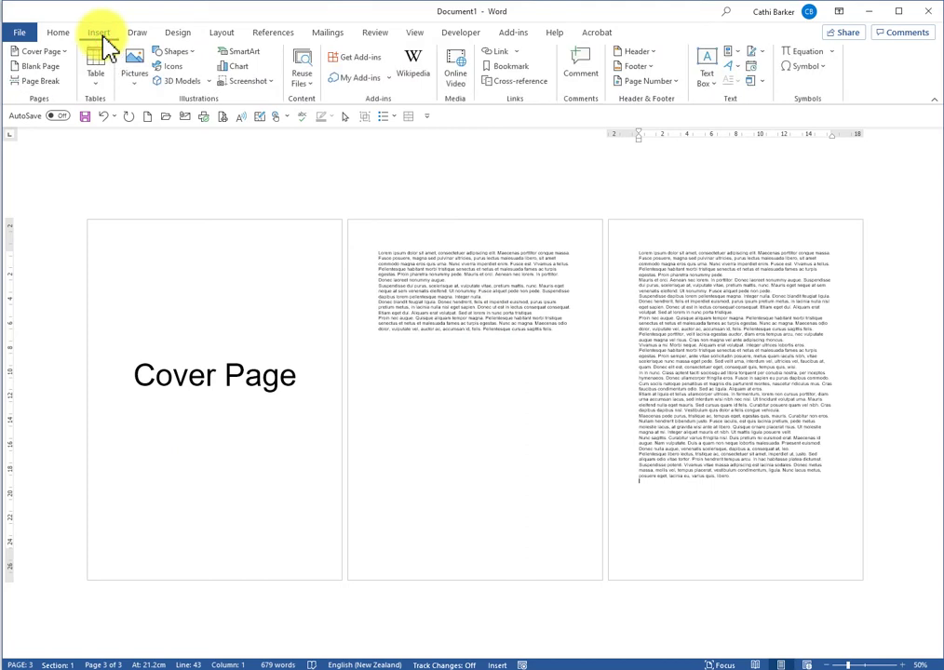
left_click(645, 67)
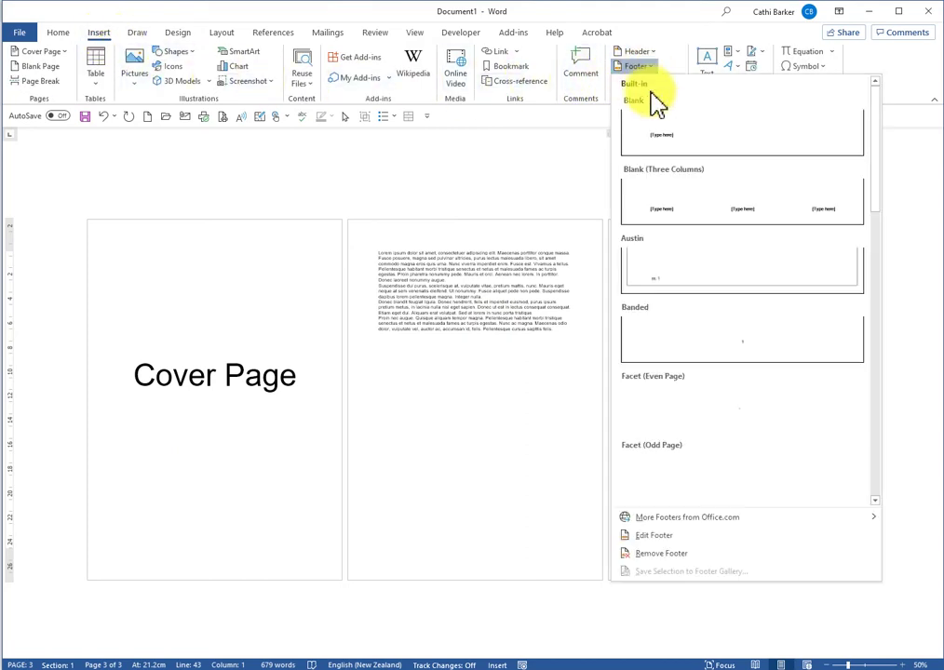
left_click(655, 536)
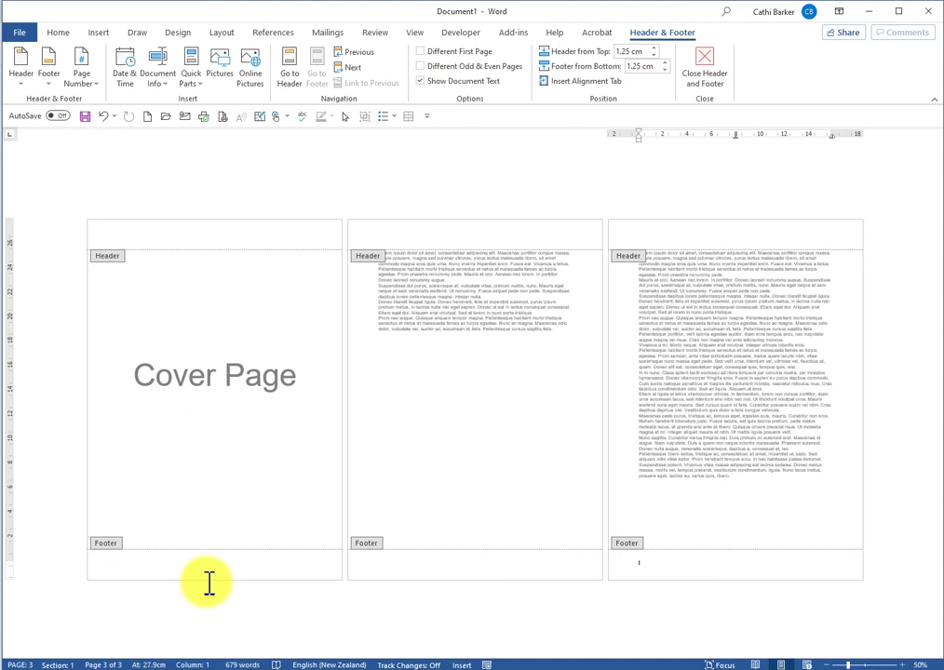
type("Pa")
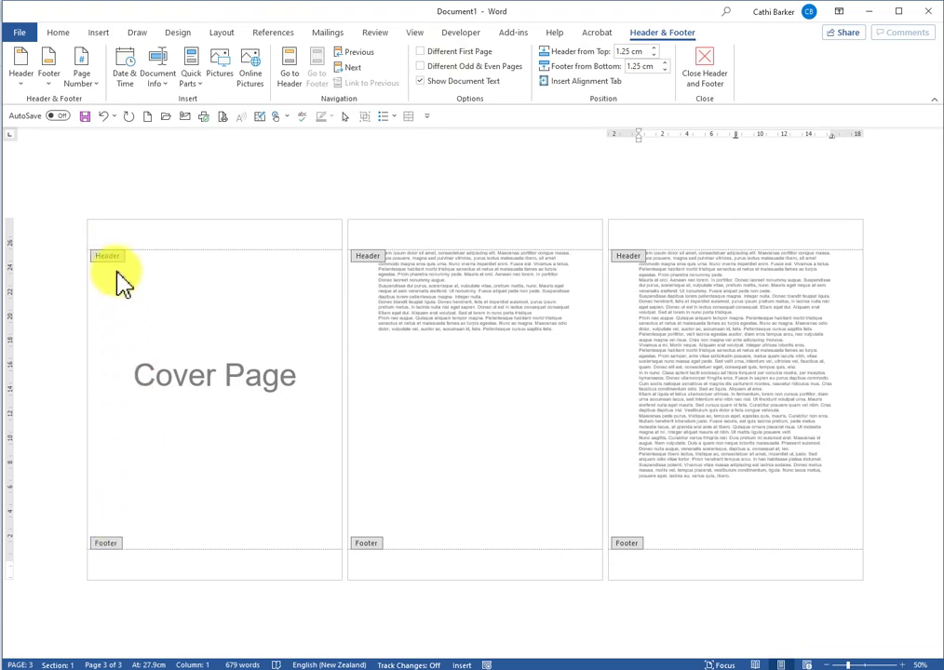
Turn on Different First Page and place the caret in the page 2 footer
left_click(472, 56)
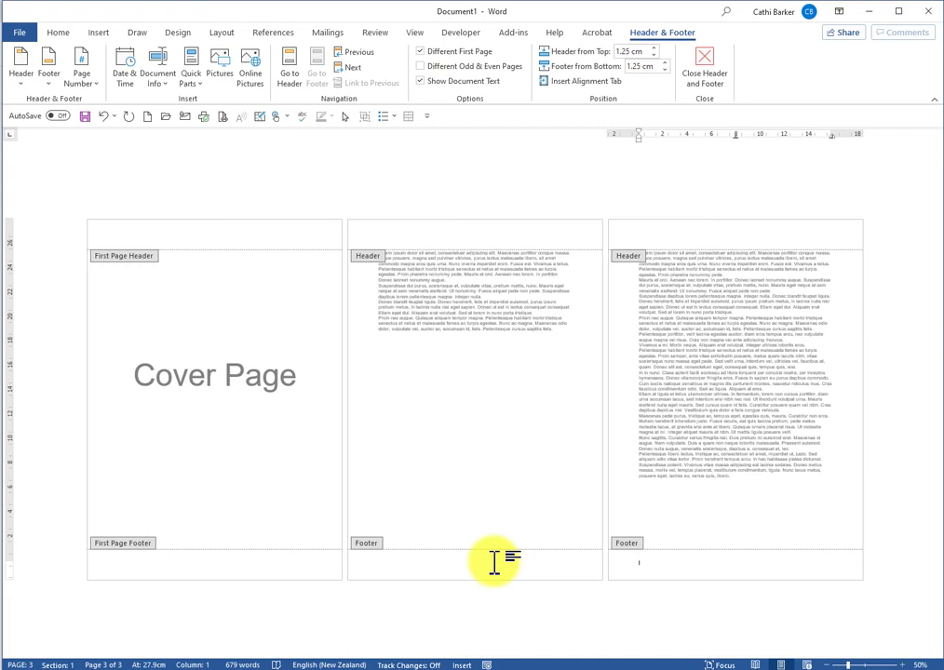
left_click(149, 237)
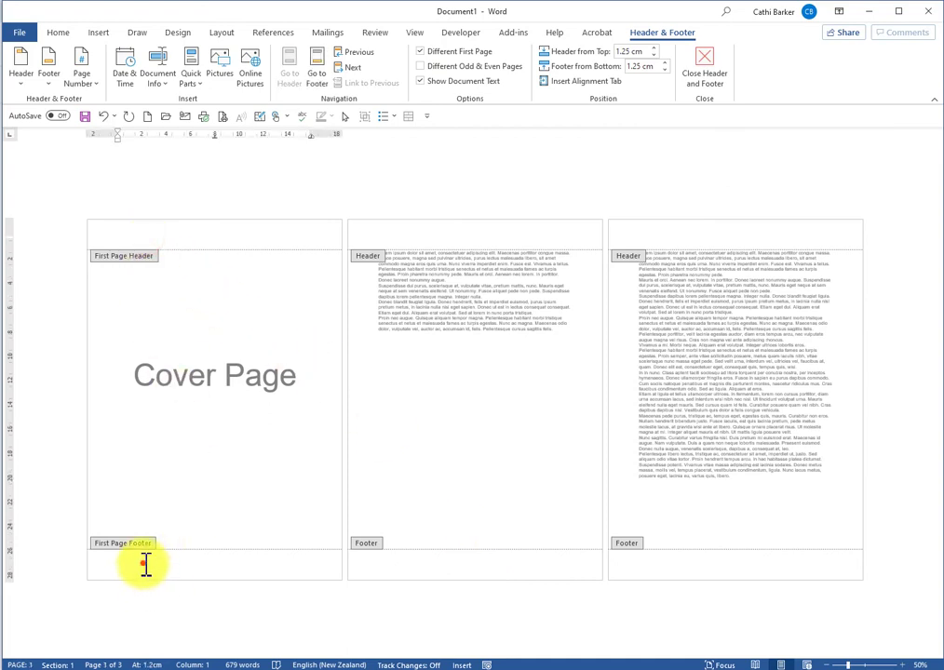
left_click(146, 565)
left_click(137, 235)
left_click(447, 565)
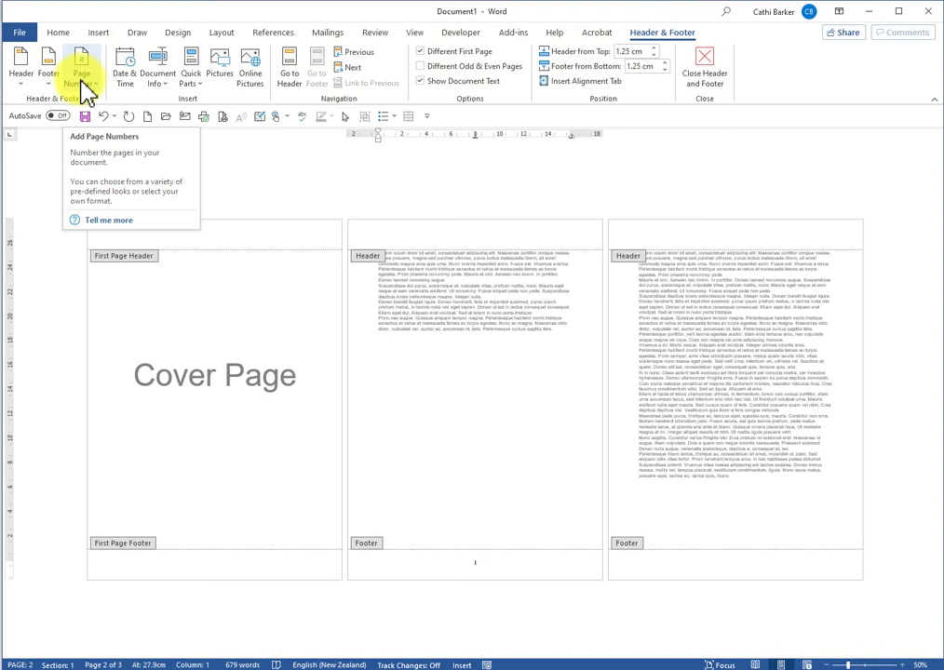
Insert a Plain Number page number at the current footer position
left_click(86, 91)
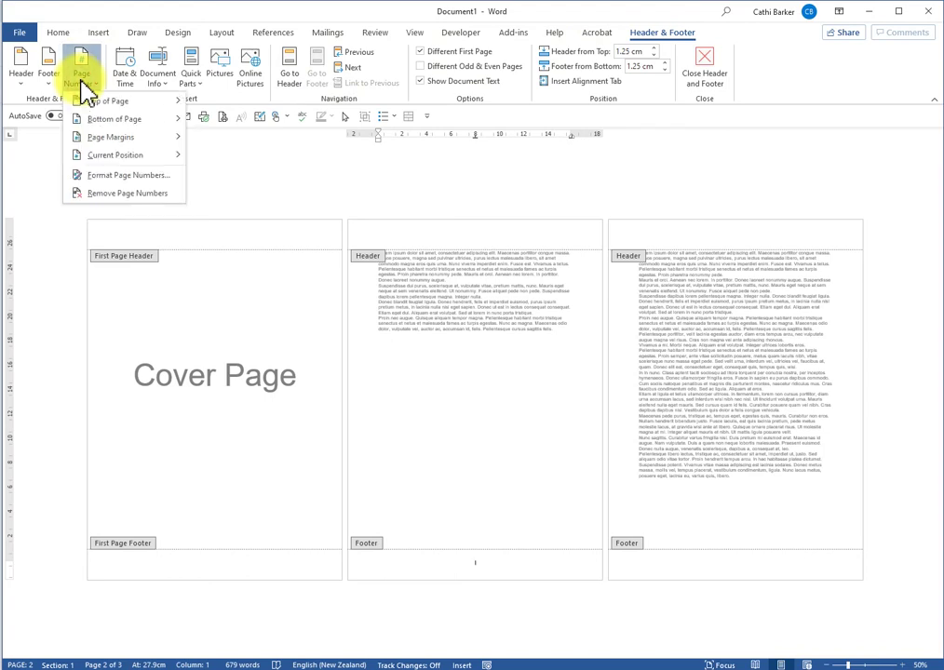
mouse_move(111, 158)
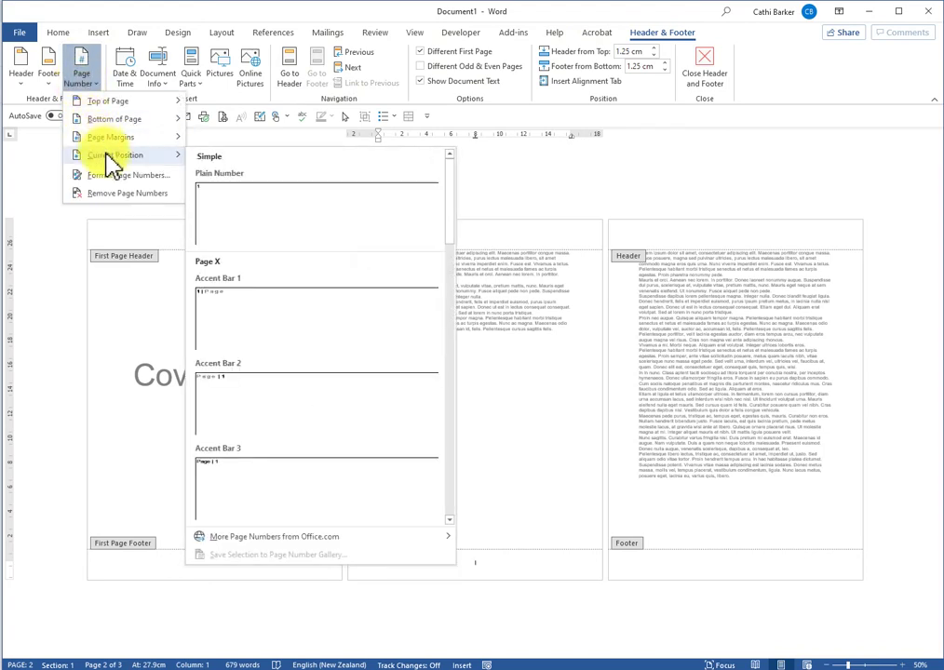
left_click(216, 220)
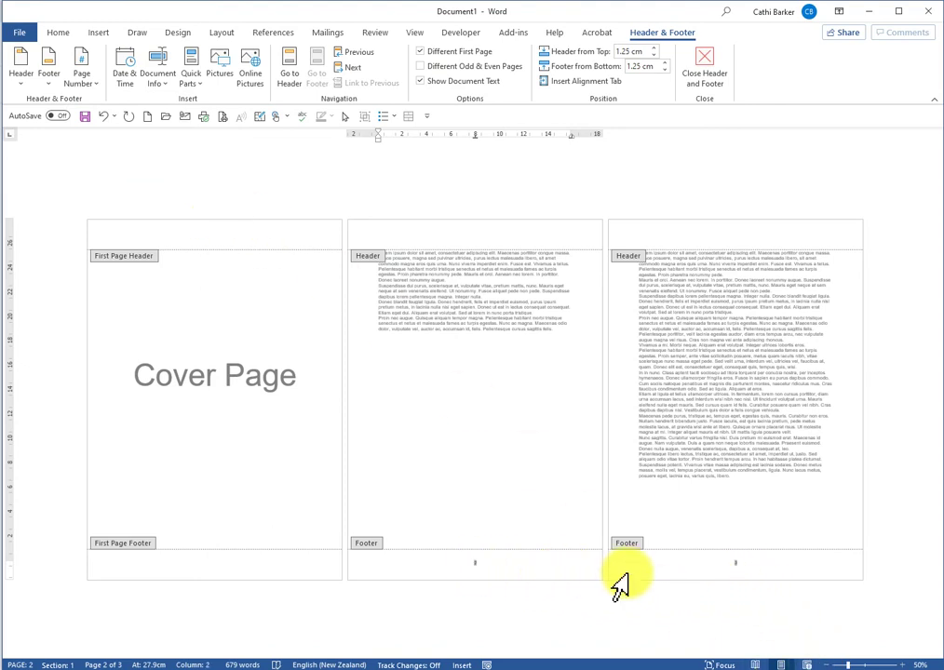
Zoom in to check the page numbers on pages 2 and 3, then zoom back out
left_click(903, 665)
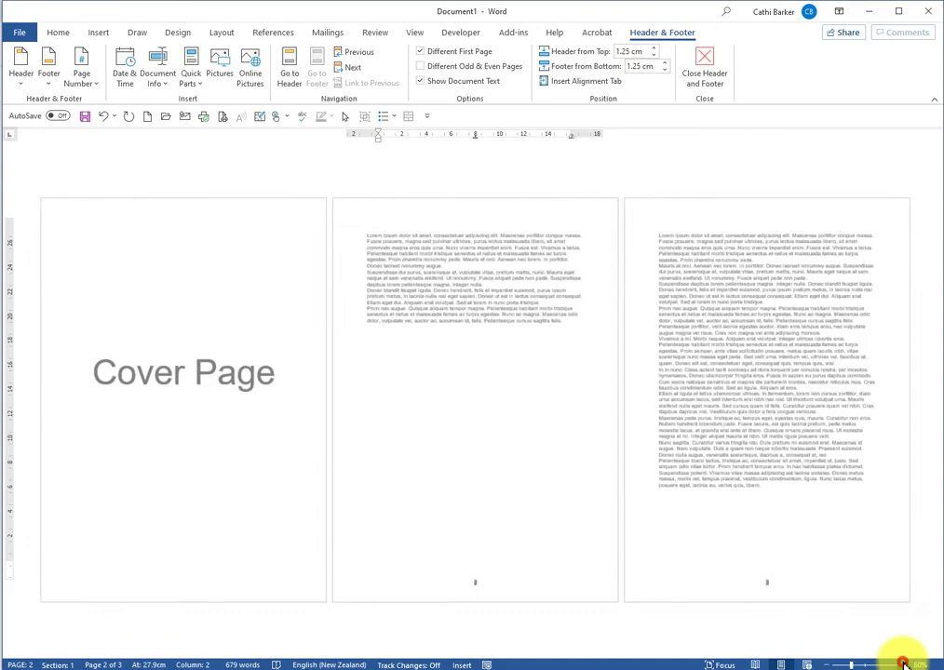
left_click(902, 665)
left_click(902, 665)
left_click(902, 665)
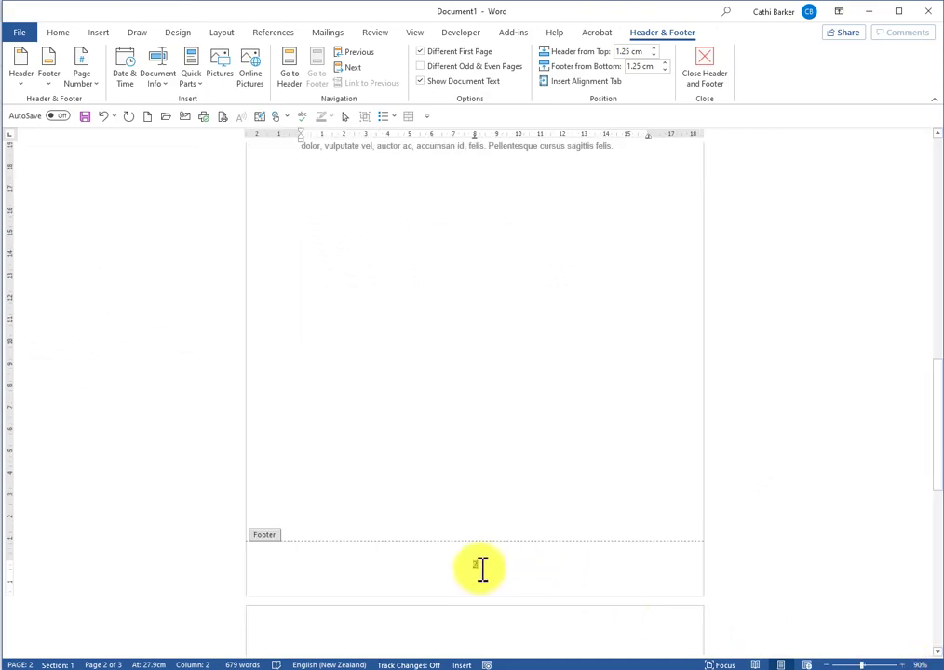
scroll(520, 582, "down", 3)
scroll(521, 592, "down", 7)
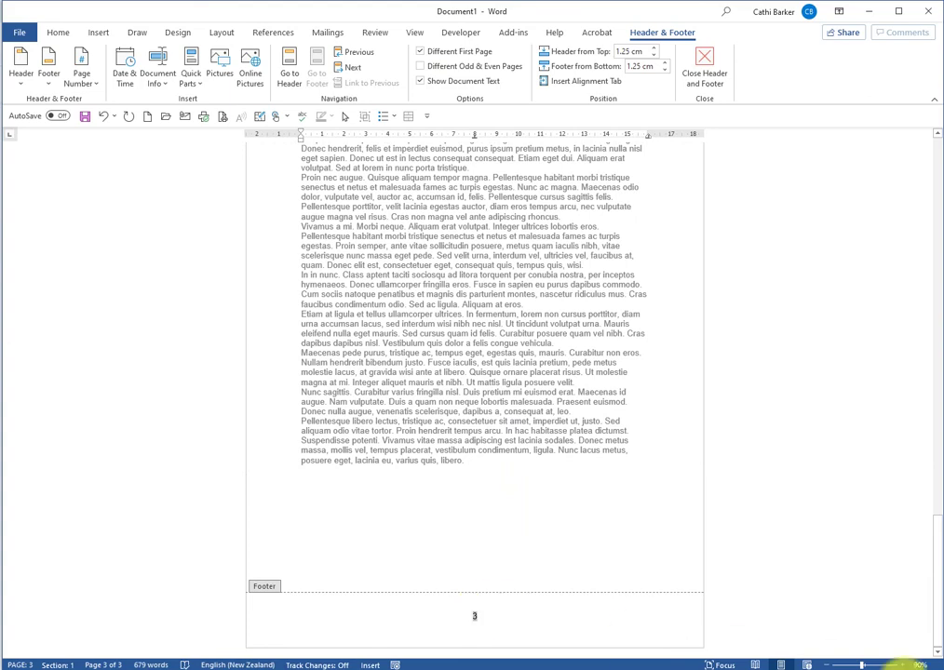
left_click(825, 665)
left_click(825, 665)
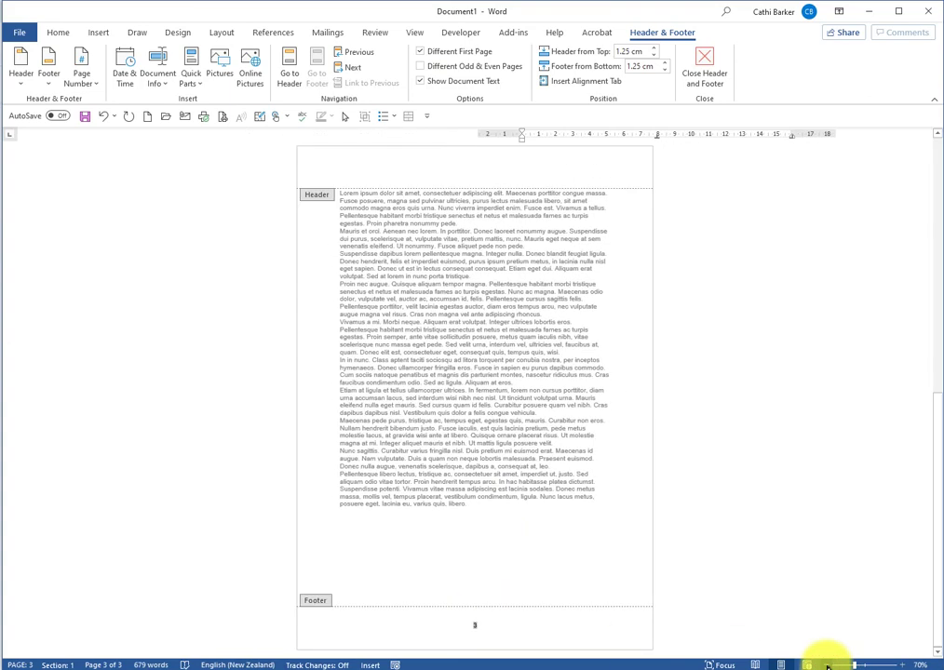
left_click(825, 665)
left_click(825, 665)
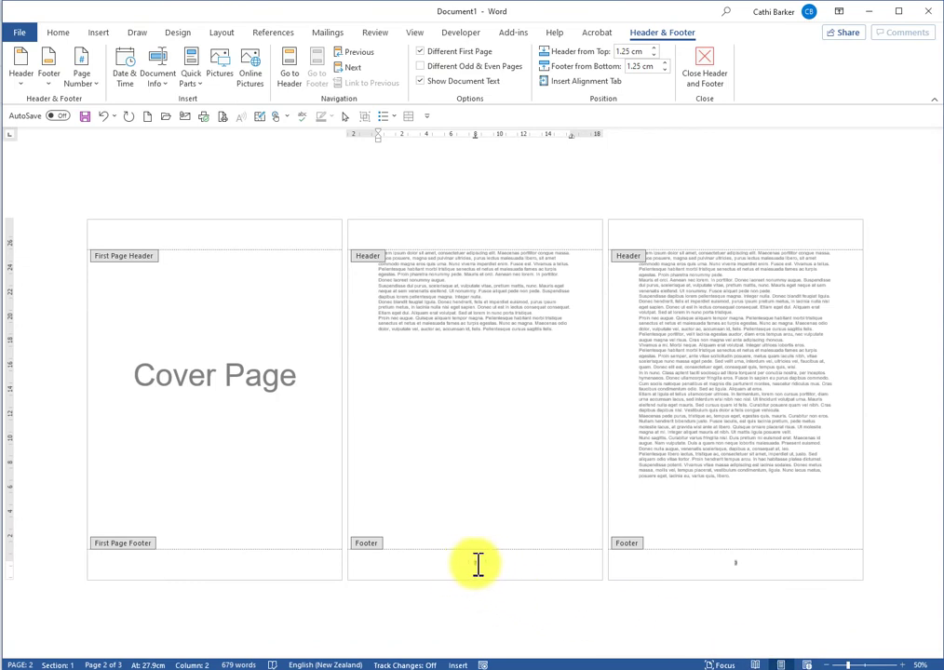
Format the page 2 footer numbers as 1, 2, 3 starting at 1
left_click(485, 563)
left_click(476, 564)
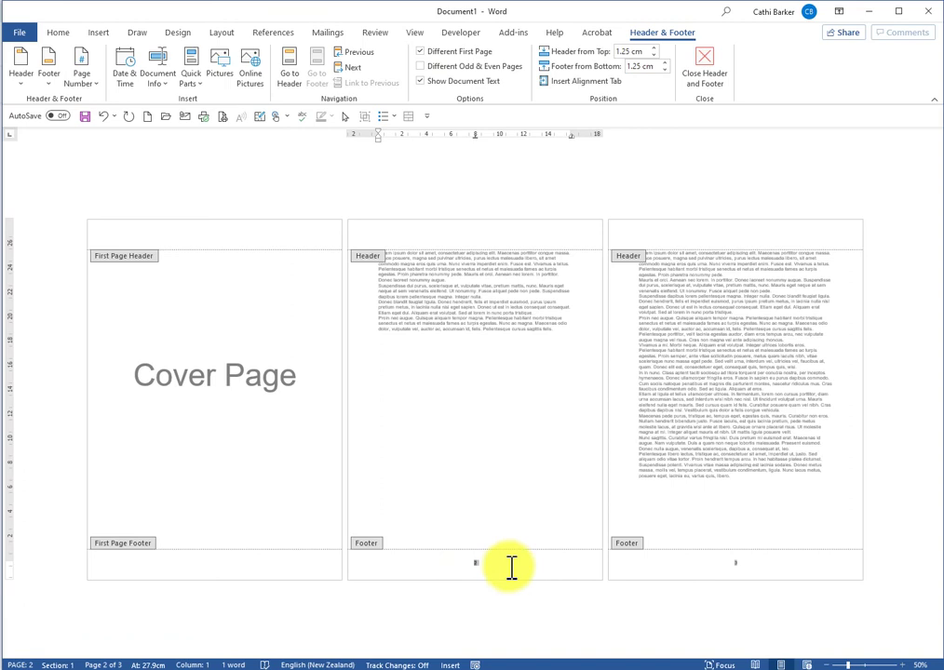
left_click(82, 72)
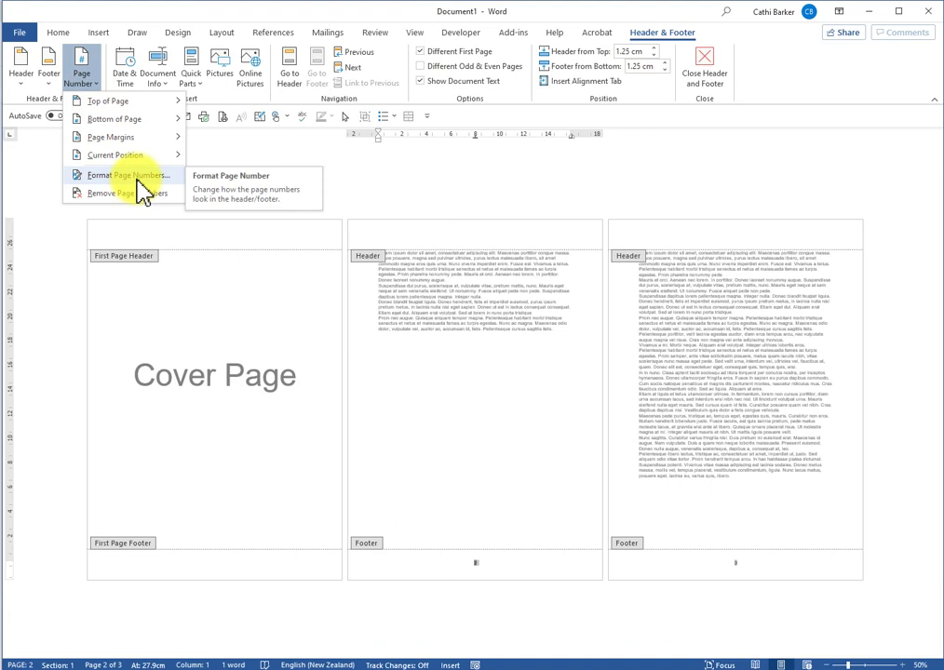
left_click(136, 178)
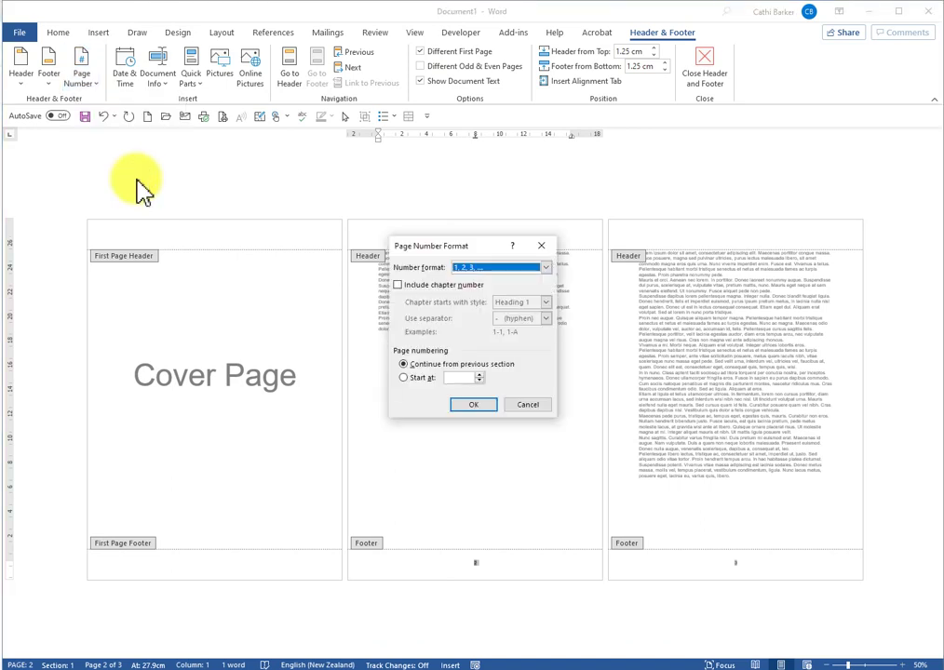
left_click(547, 269)
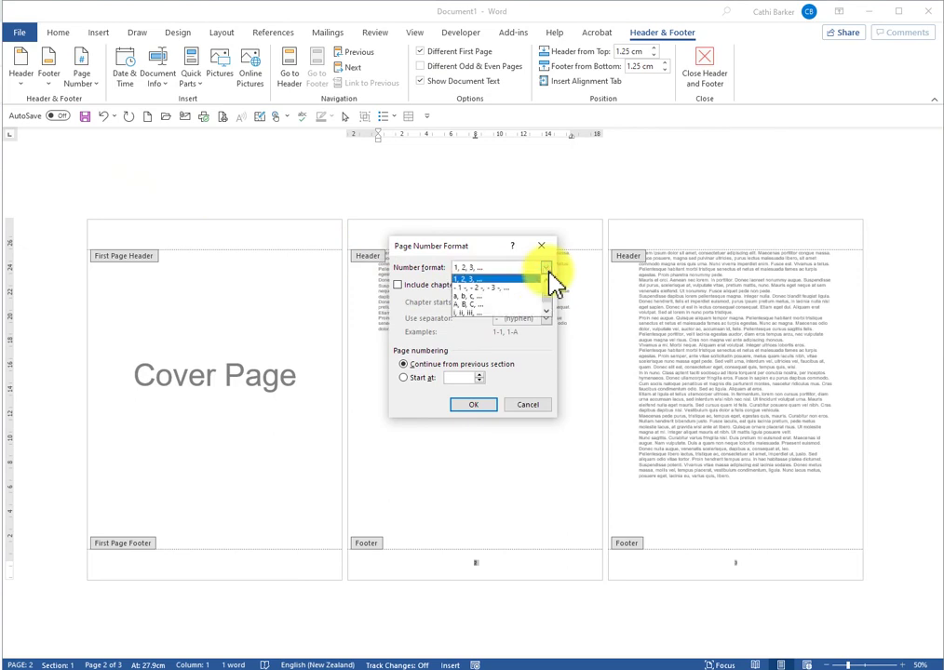
left_click(548, 269)
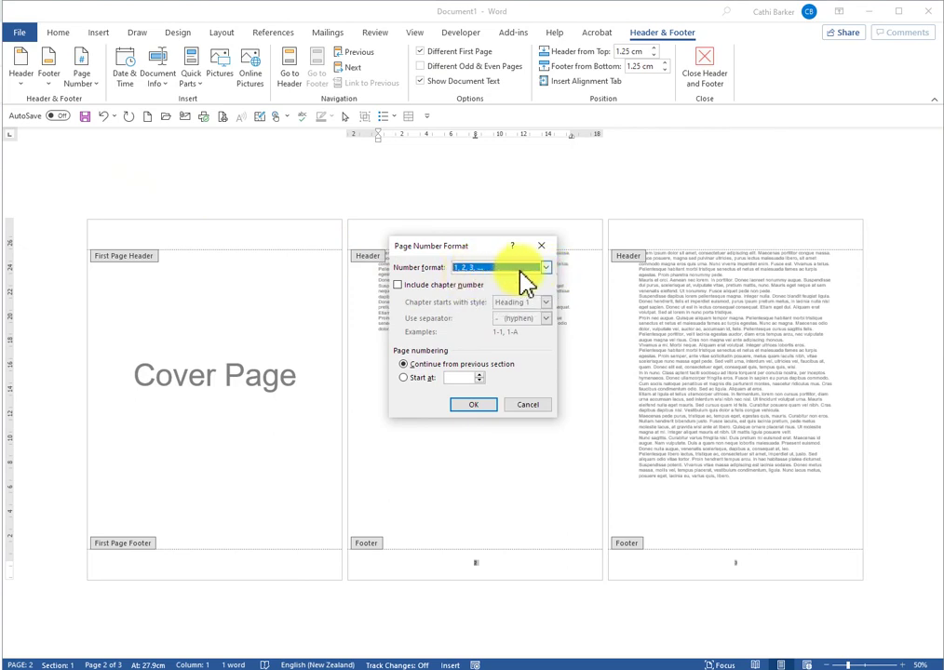
left_click(546, 268)
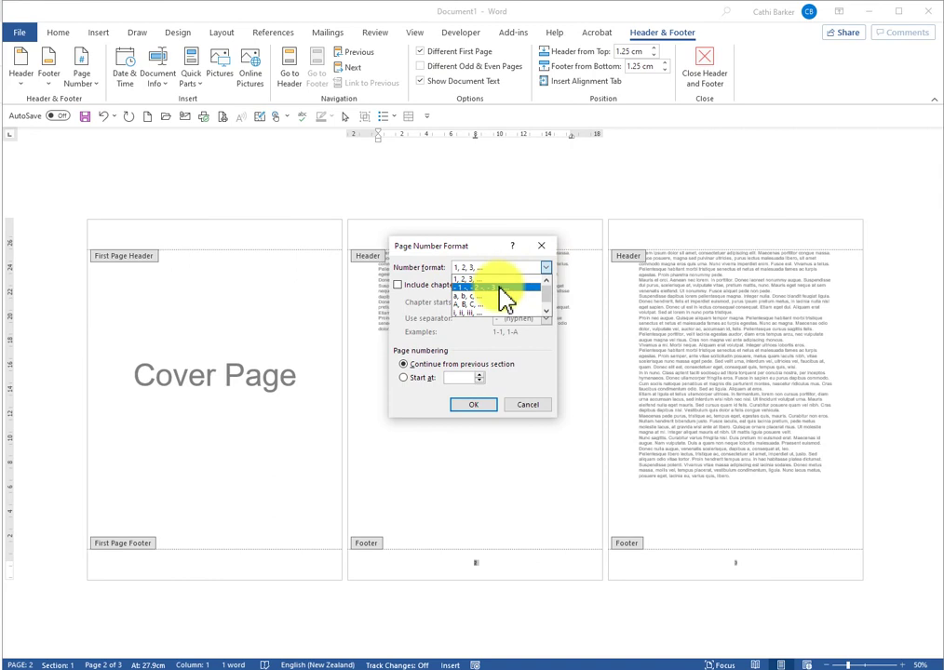
left_click(547, 311)
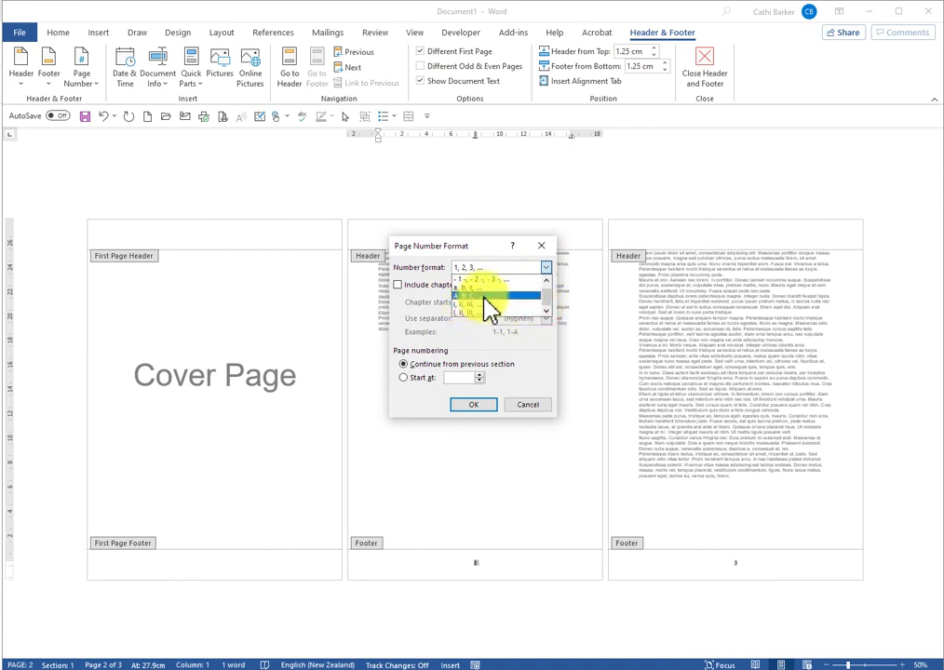
left_click(547, 280)
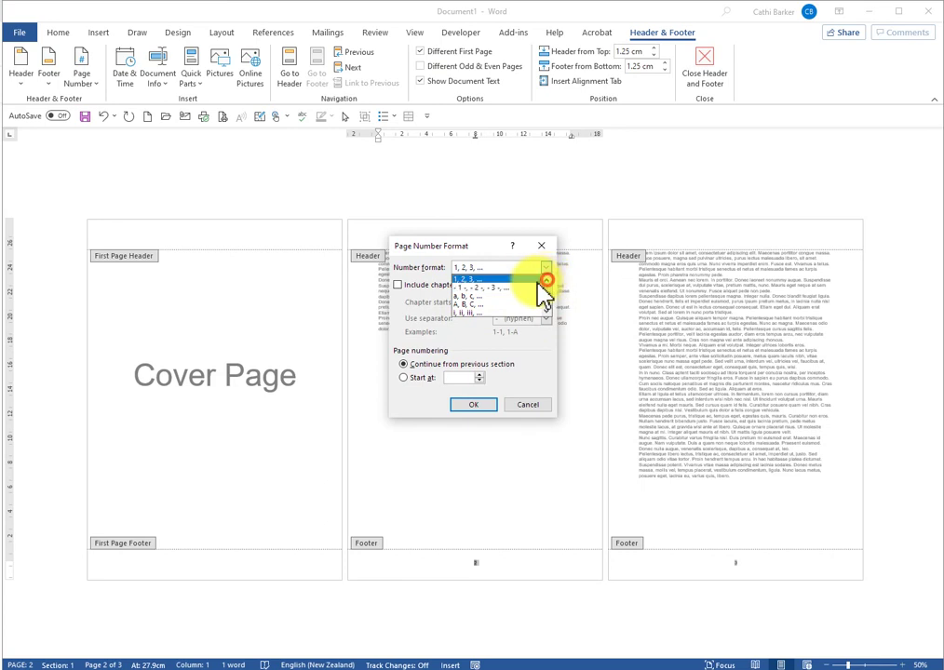
left_click(475, 279)
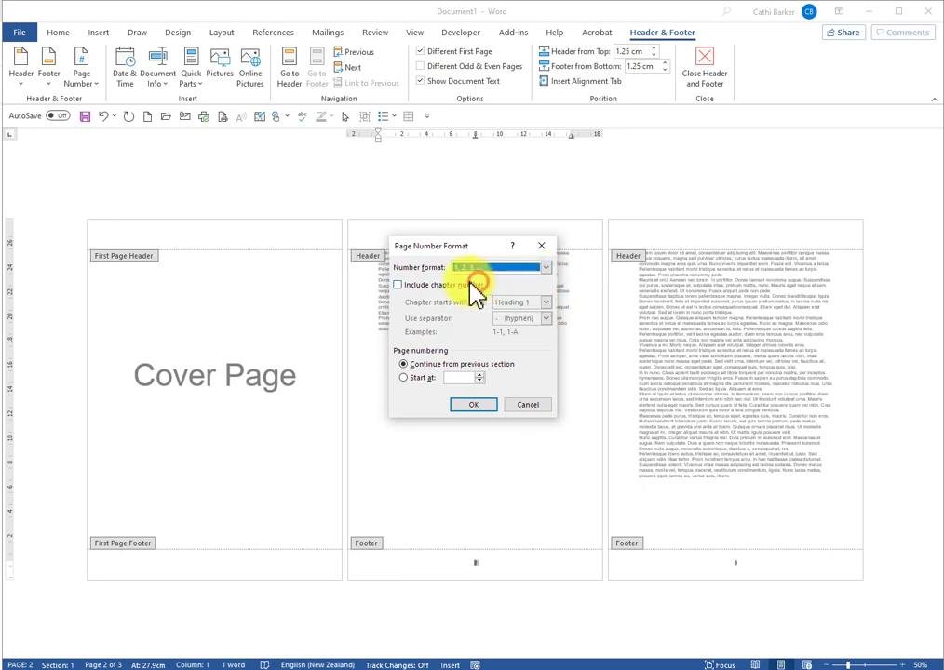
left_click(404, 378)
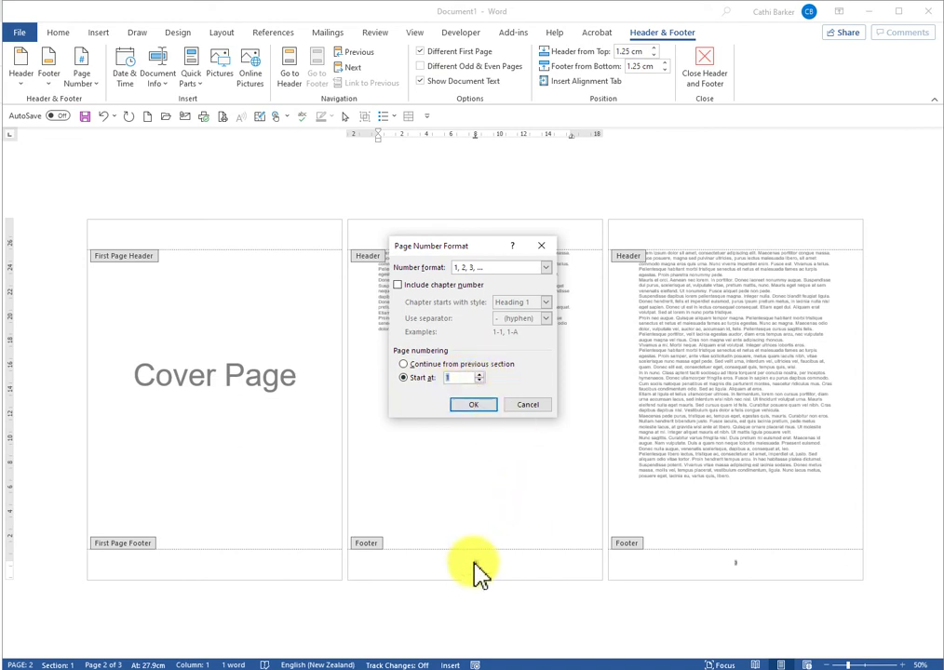
left_click(481, 407)
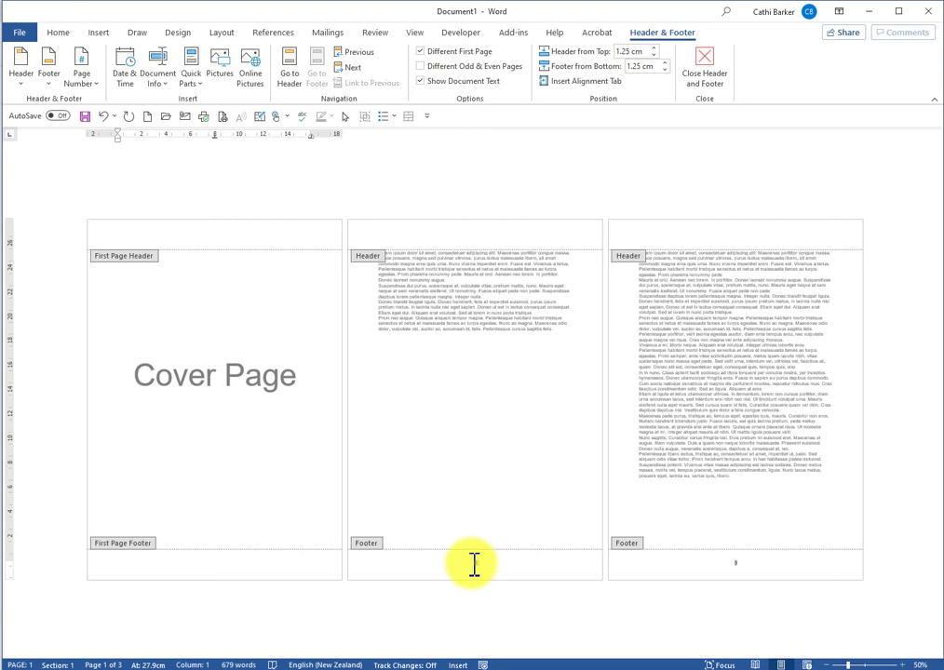
Change the page numbering's Start at value to 0 in Format Page Numbers
left_click(499, 568)
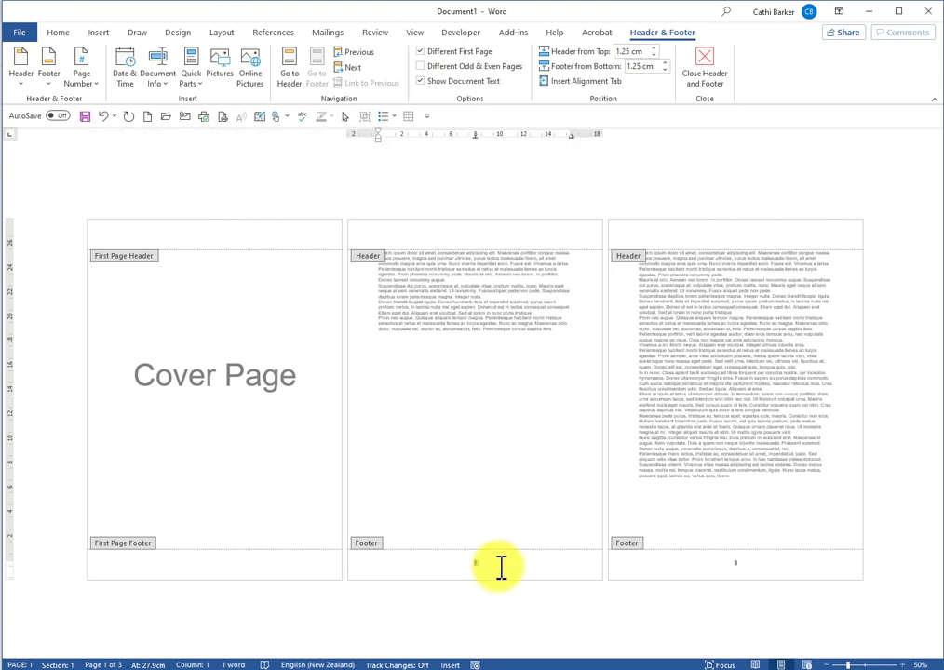
left_click(86, 82)
left_click(122, 176)
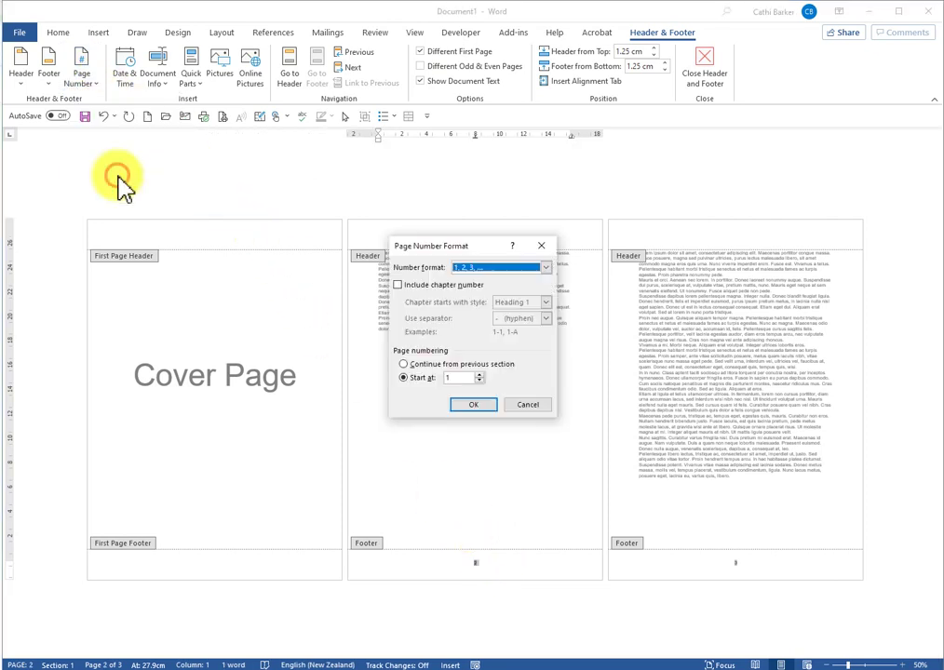
left_click(479, 381)
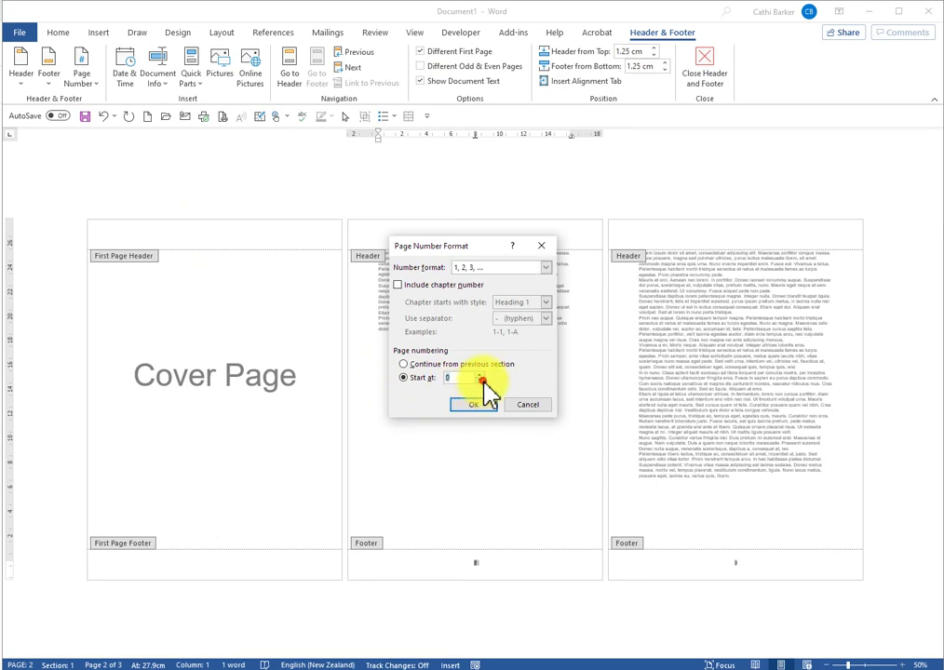
left_click(482, 403)
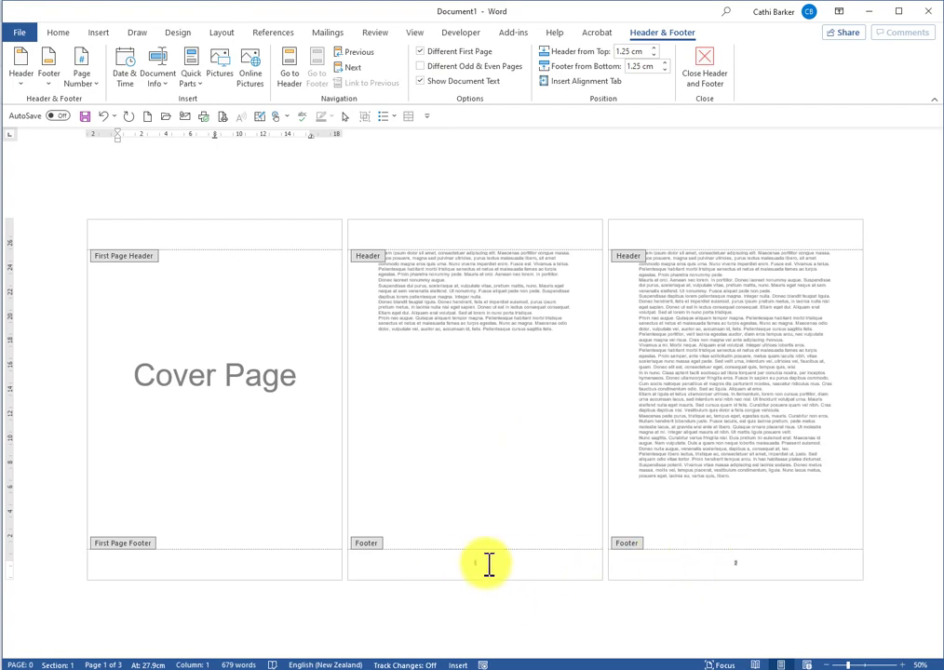
Verify the page 2 and 3 footers read 1 and 2, then close header and footer editing
left_click(902, 665)
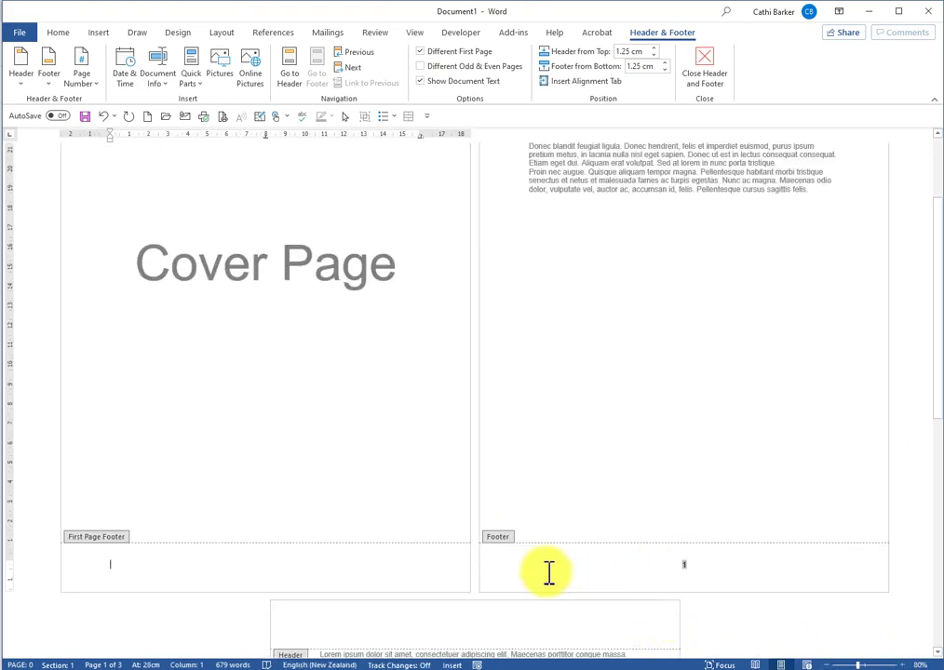
scroll(712, 574, "down", 10)
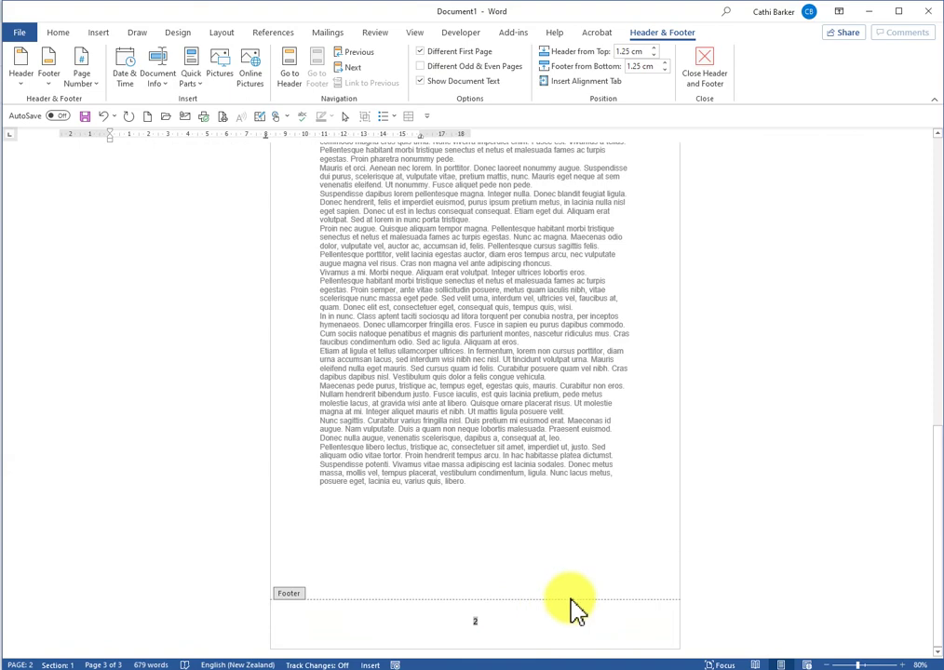
scroll(674, 606, "up", 10)
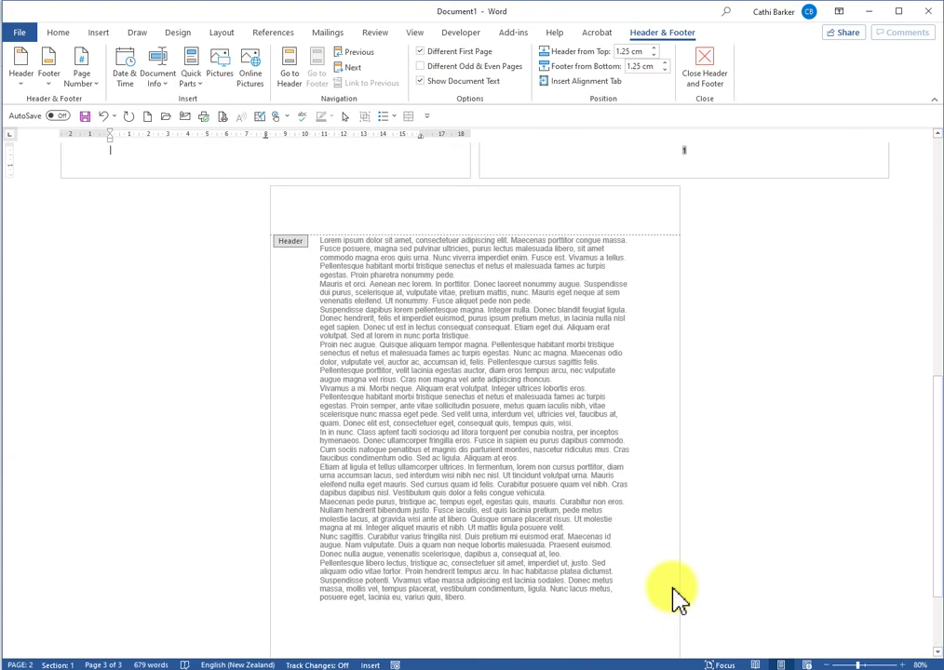
scroll(676, 592, "up", 3)
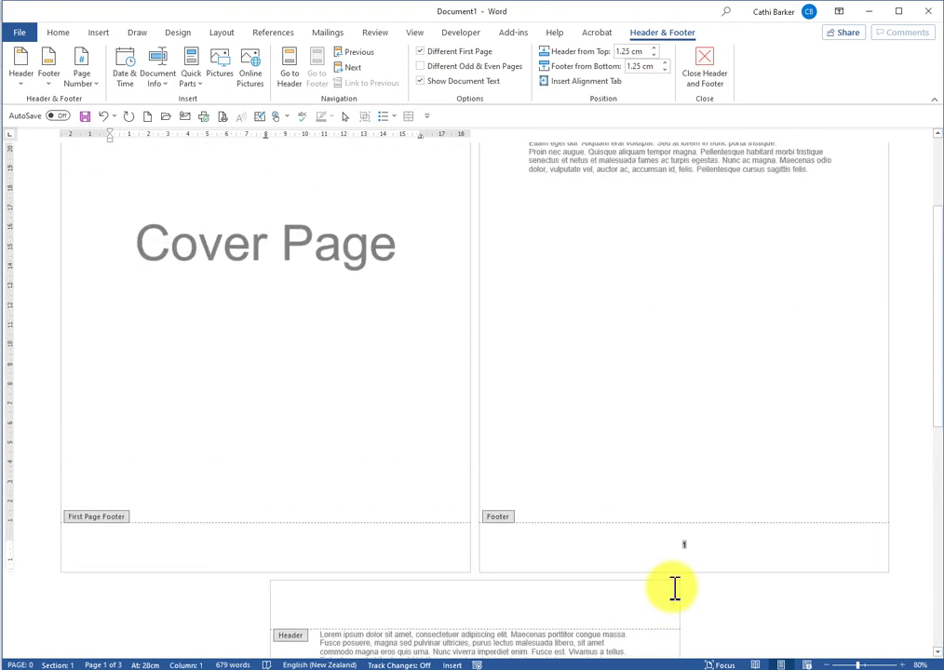
left_click(709, 69)
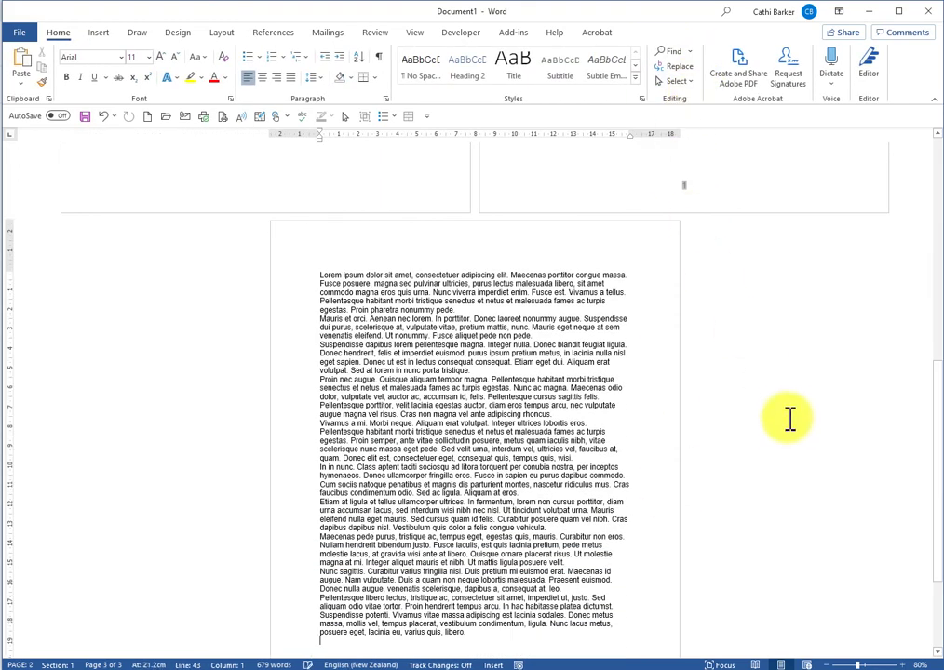